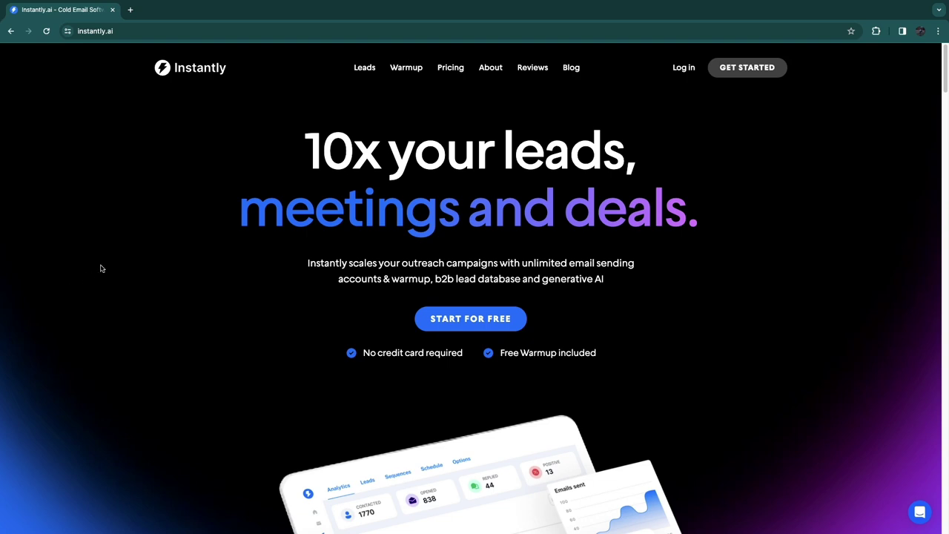
Highlight the homepage's '10x your leads' headline, 'meetings and deals' and the subtitle
drag(302, 152, 621, 158)
drag(247, 207, 783, 224)
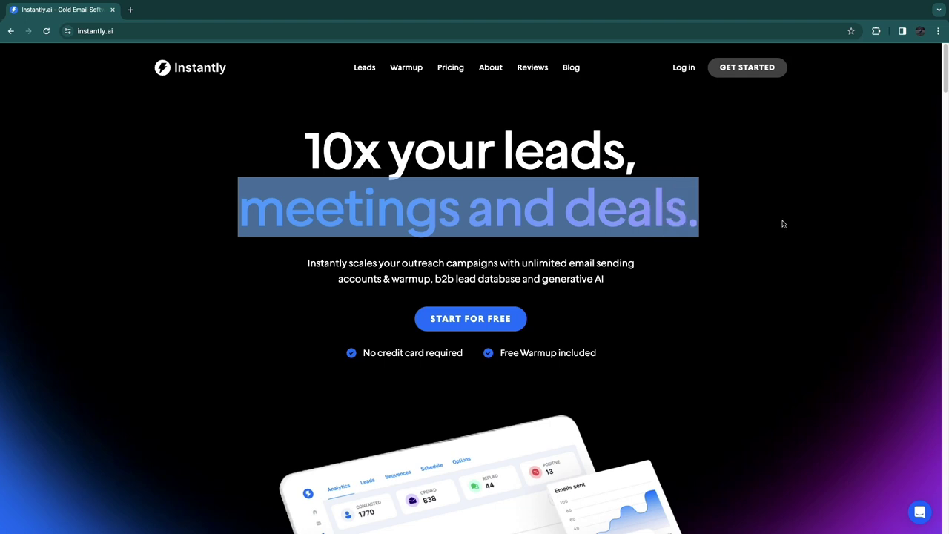
drag(306, 264, 564, 296)
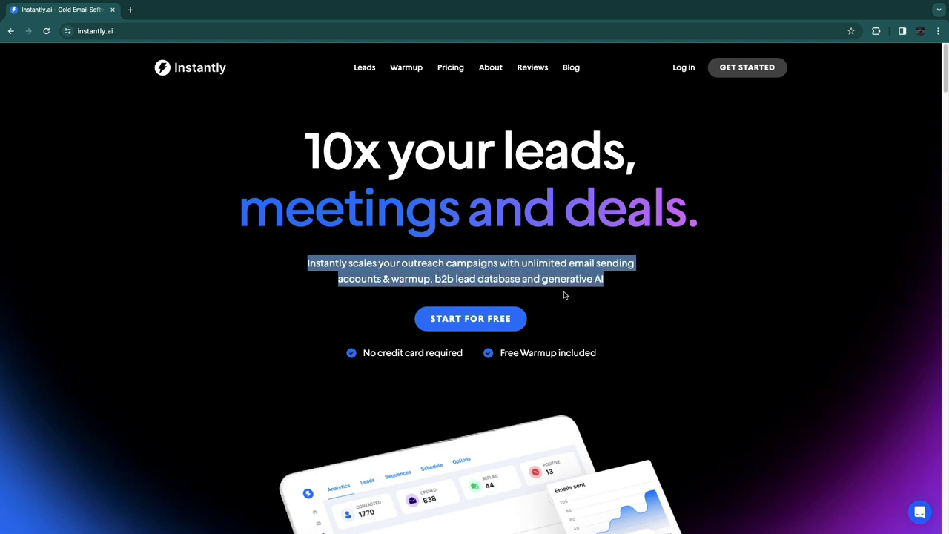
click(318, 306)
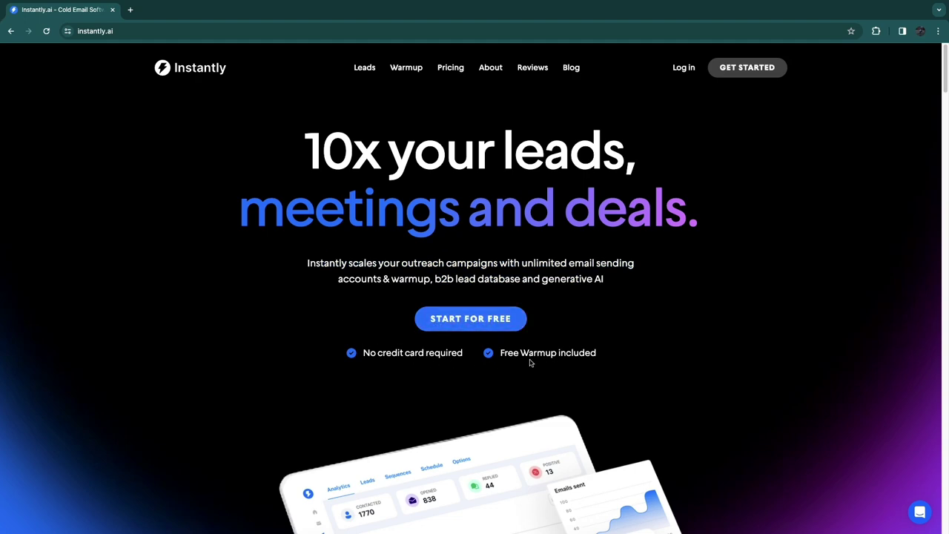
Scroll down to the Ease of Use and Email Marketing Average ratings, then return to the top
scroll(137, 303, down, 4)
scroll(107, 290, down, 6)
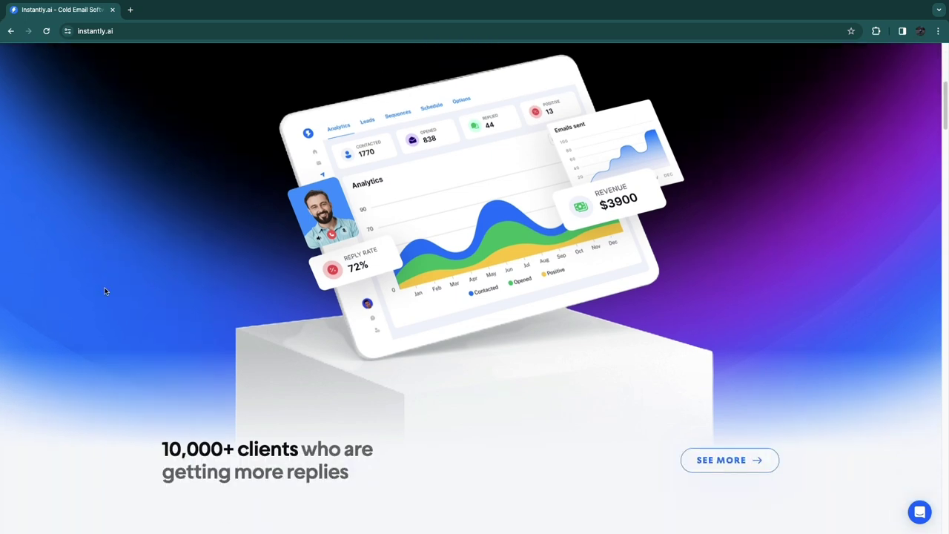
scroll(556, 423, down, 5)
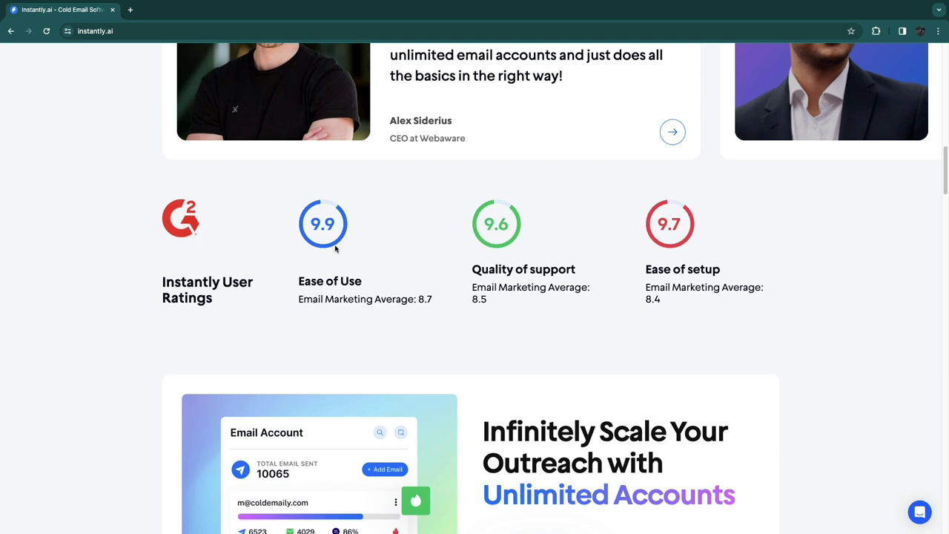
drag(299, 276, 383, 295)
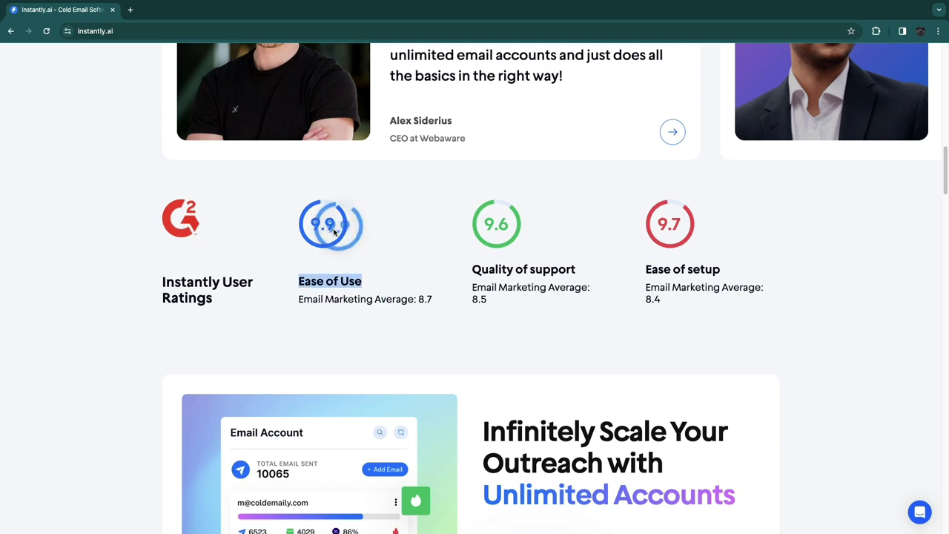
click(458, 304)
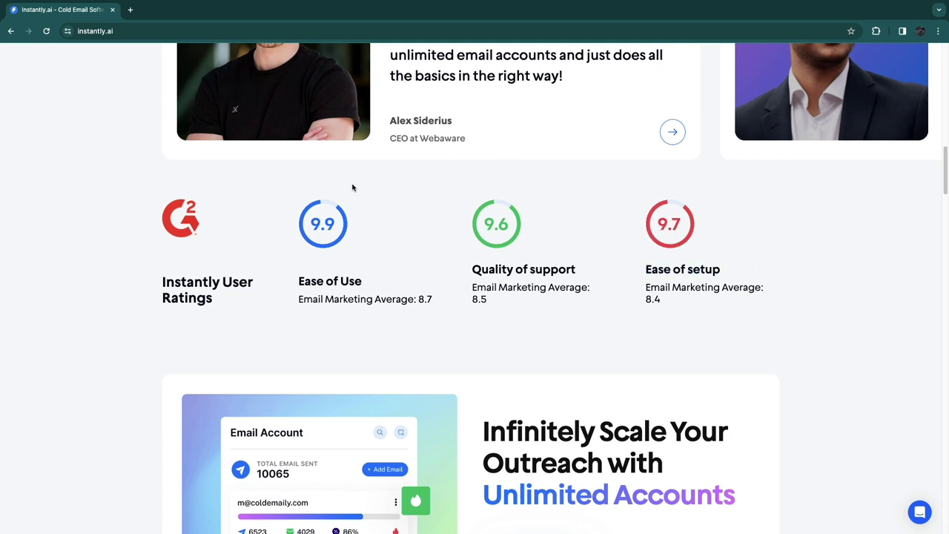
drag(298, 302, 414, 309)
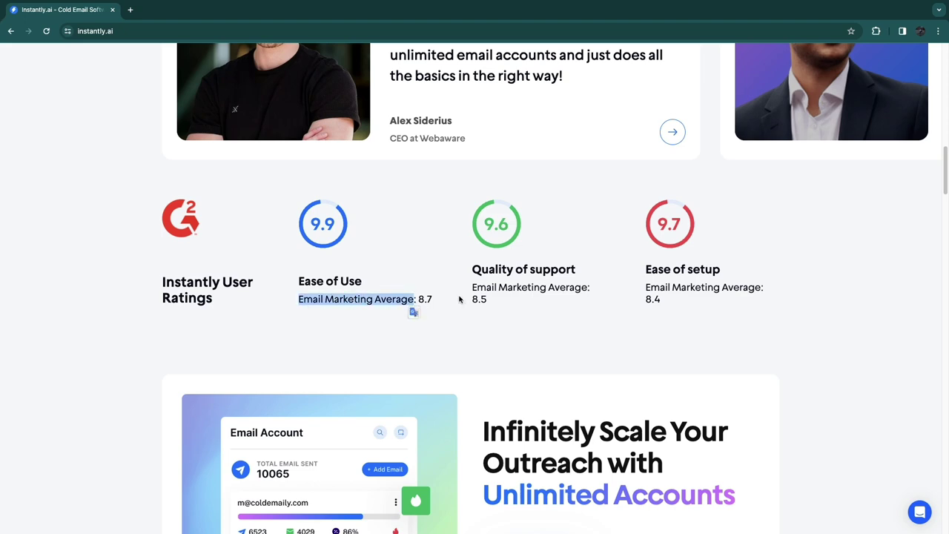
scroll(297, 335, down, 3)
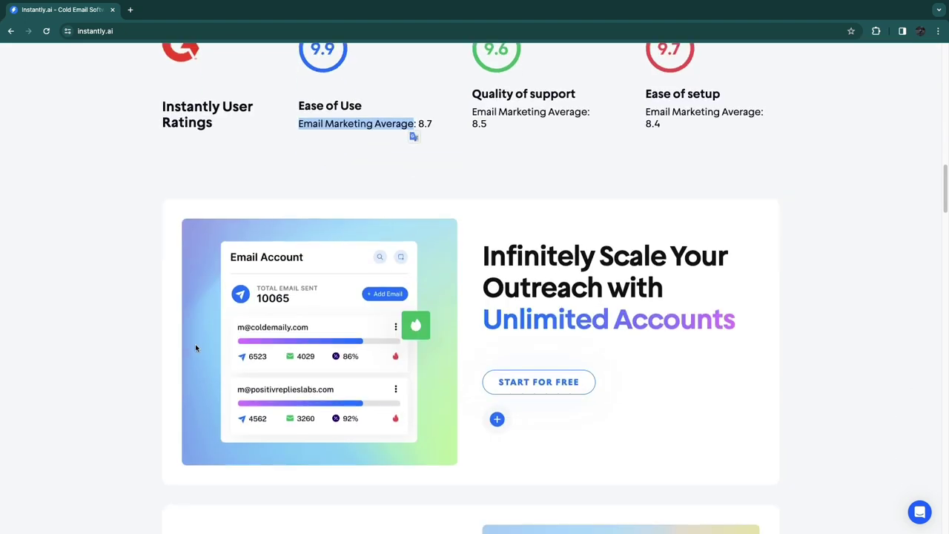
key(Home)
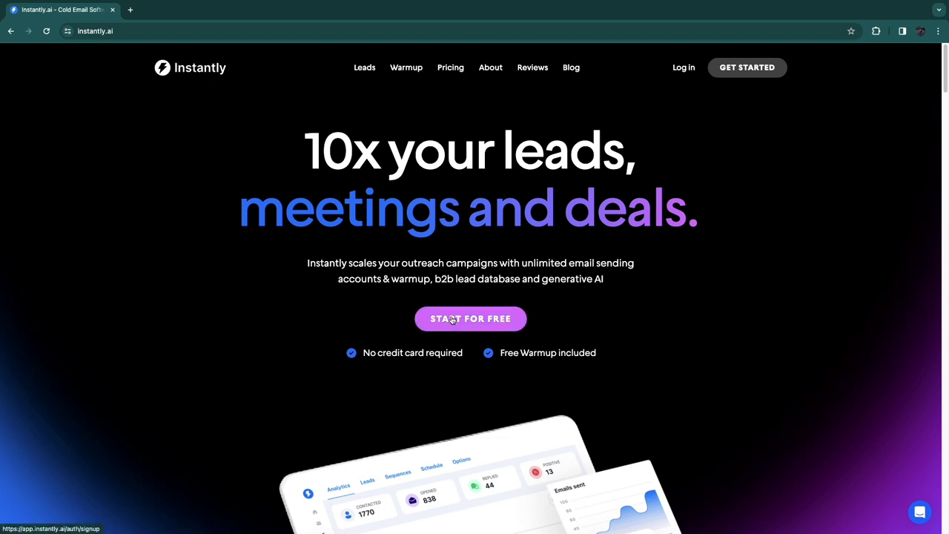
Register a free account, agreeing to the terms of use and privacy policy
click(452, 319)
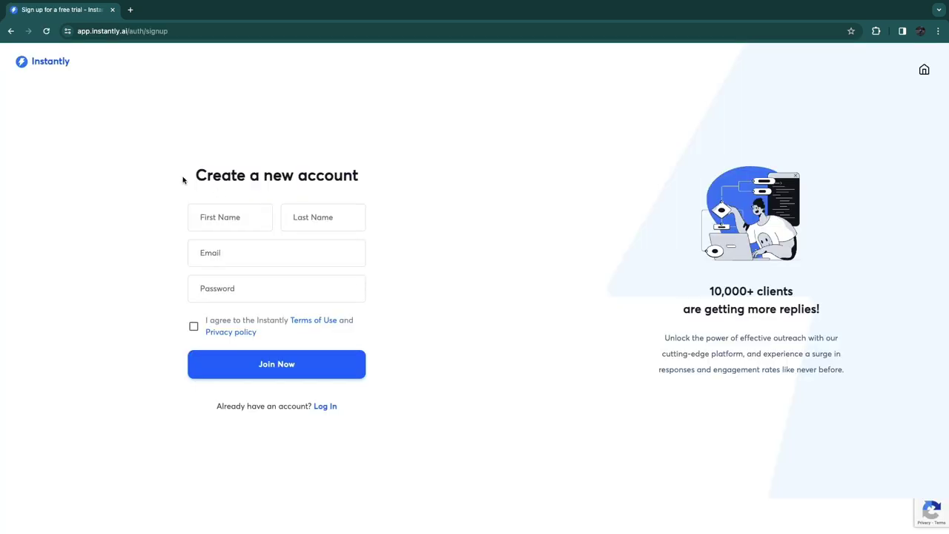
drag(182, 178, 344, 176)
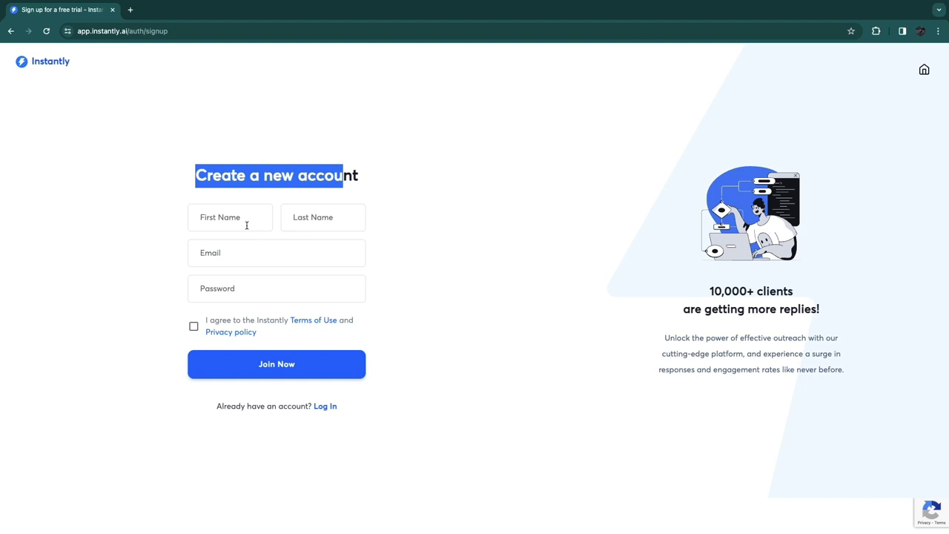
click(194, 327)
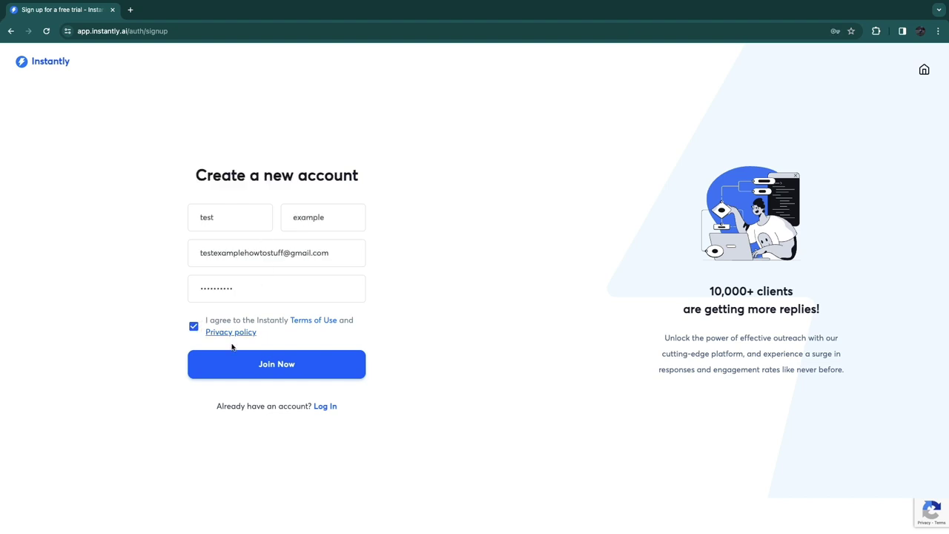
click(270, 364)
drag(195, 272, 363, 271)
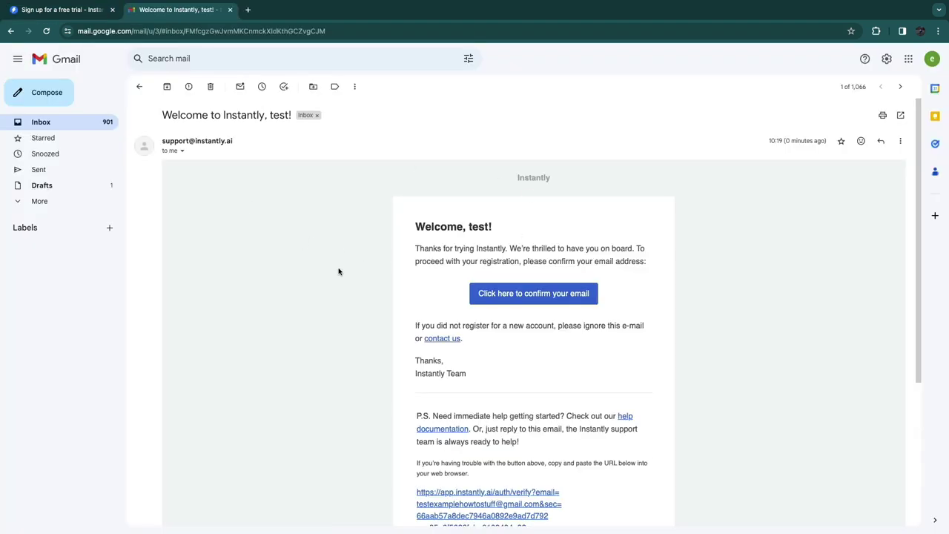
Confirm the email address from the Welcome to Instantly message
click(559, 294)
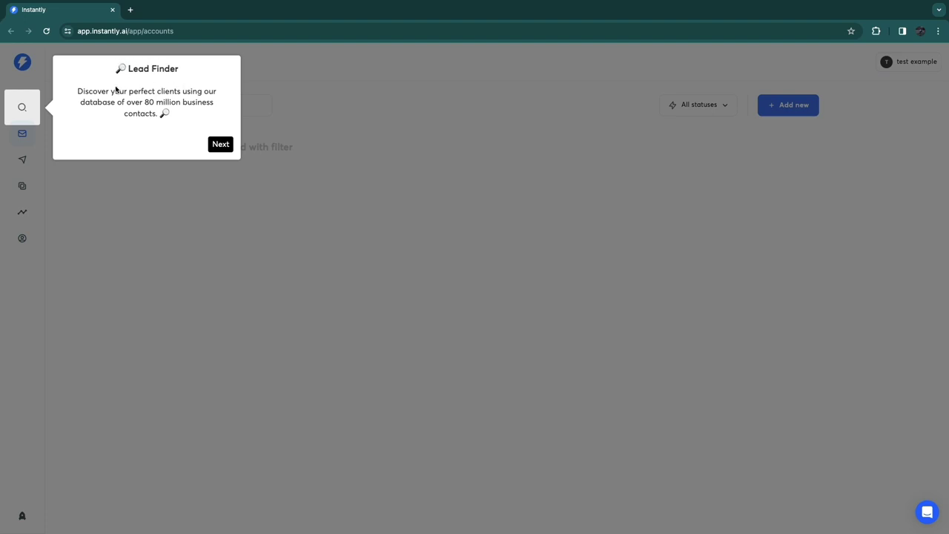
Advance the tour through the Accounts, Campaigns, Unibox, Analytics and Lead Management tips
click(212, 145)
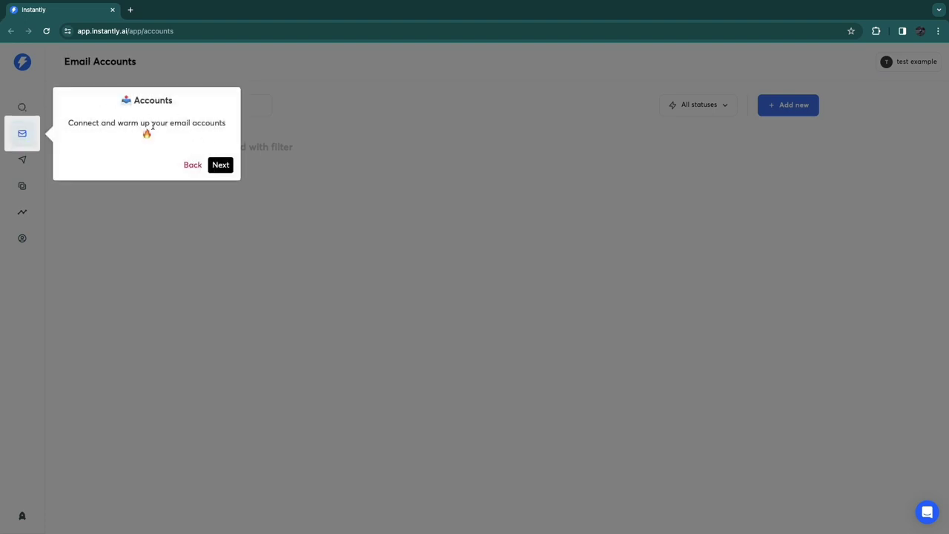
click(221, 165)
click(223, 192)
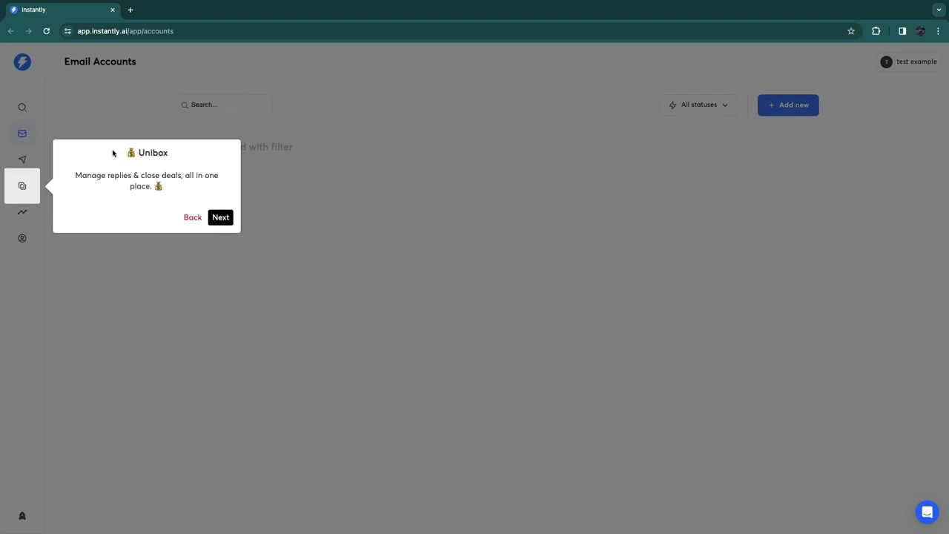
click(221, 218)
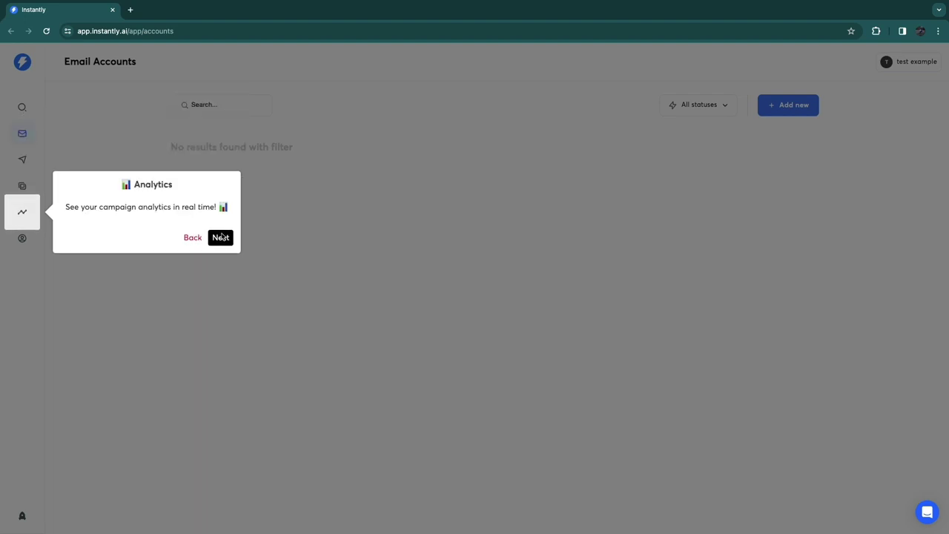
click(222, 237)
Finish the Accelerator, Settings and Add an account tips, then begin connecting an email account
click(222, 270)
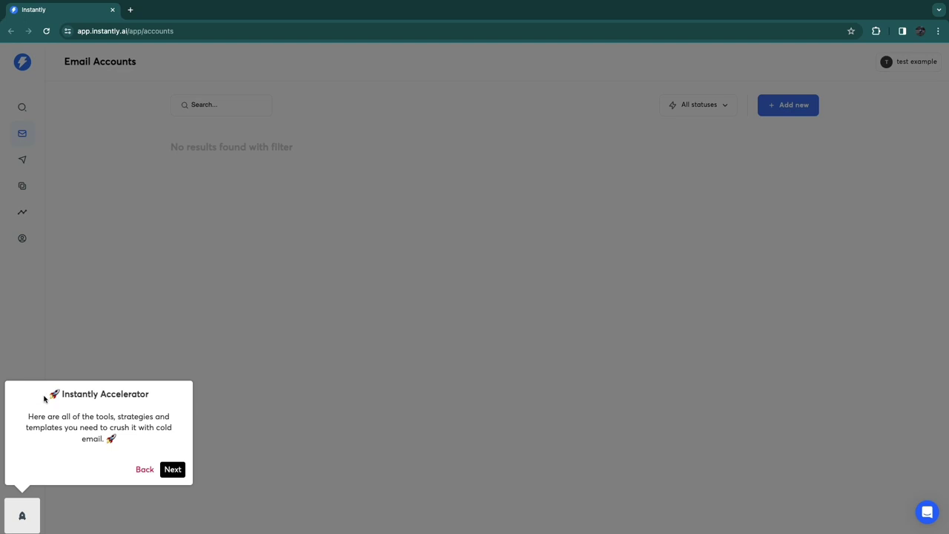
click(172, 470)
click(932, 172)
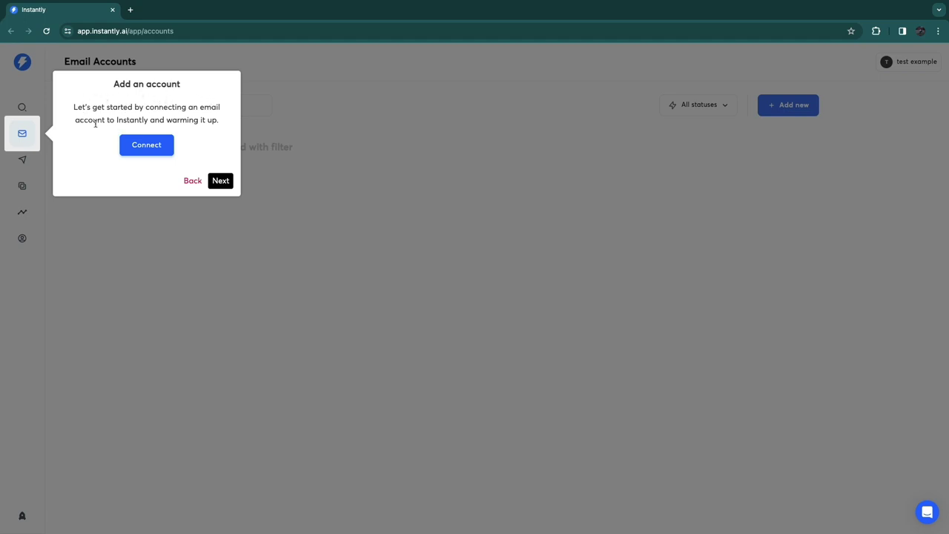
click(141, 146)
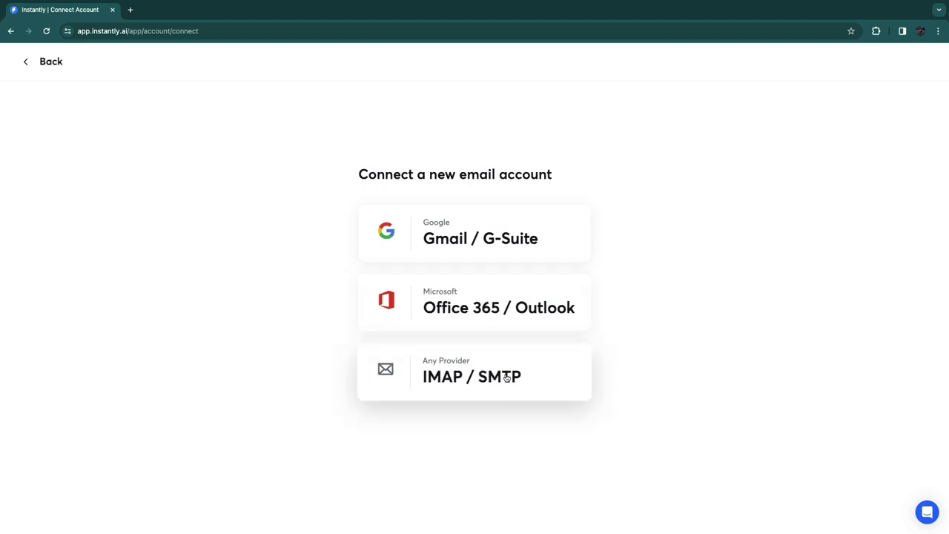
Choose Gmail / G-Suite as the email provider
click(467, 235)
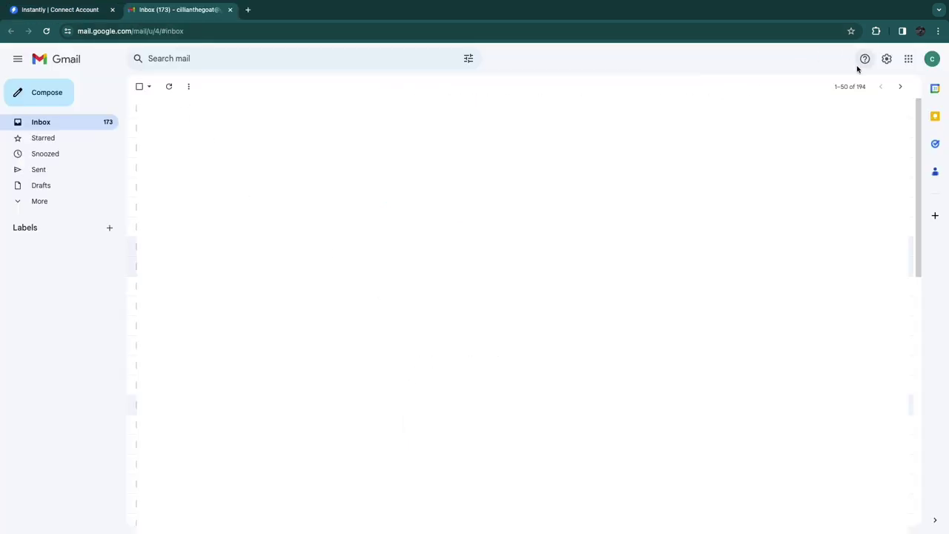
Enable IMAP under Gmail's Forwarding and POP/IMAP settings, save, and pass the verification prompt
click(887, 59)
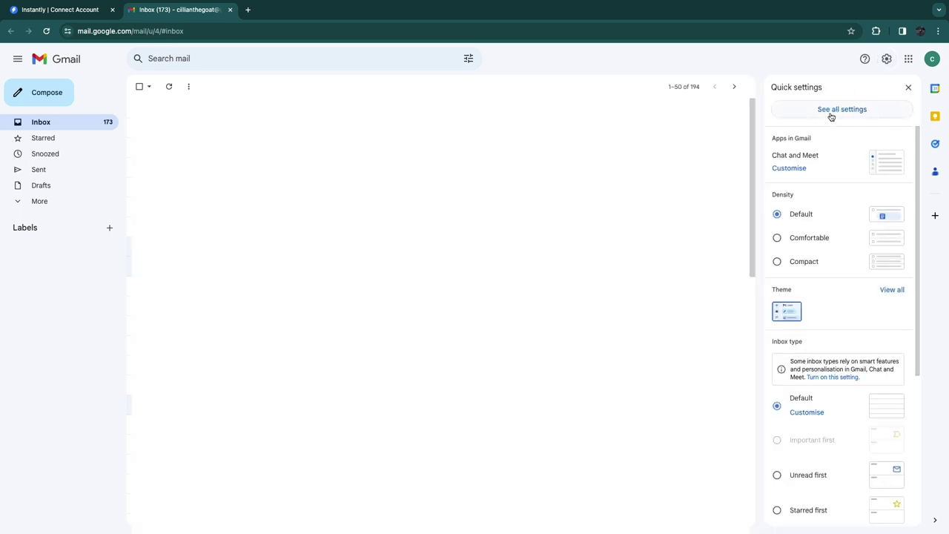
click(842, 110)
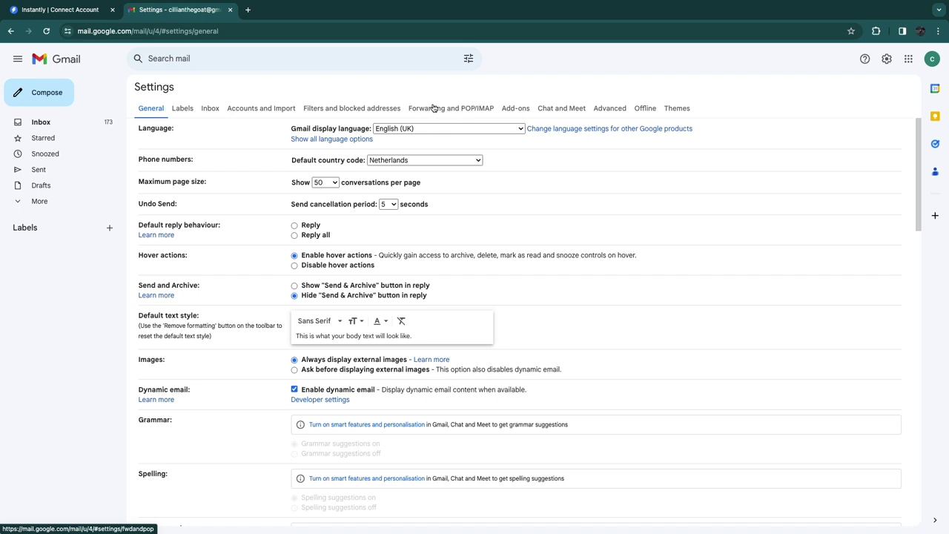
click(442, 106)
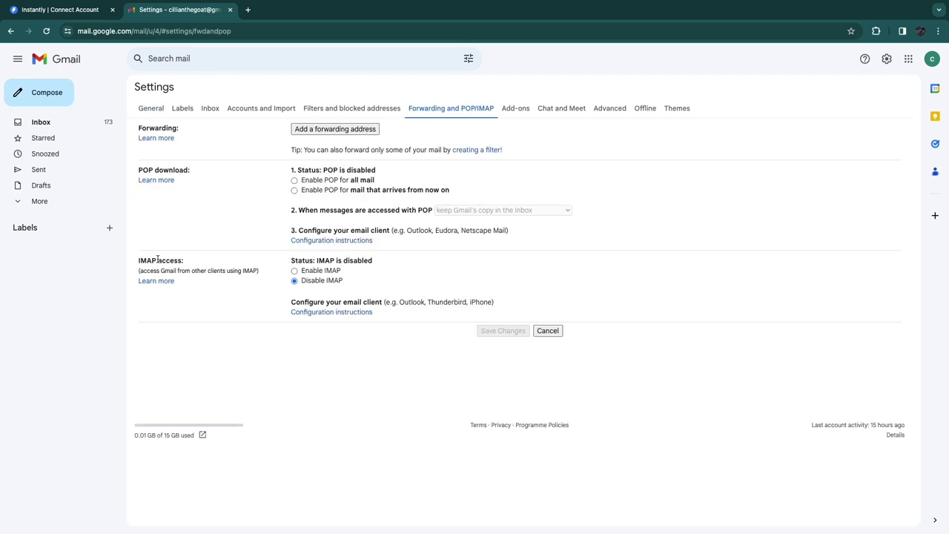
click(294, 272)
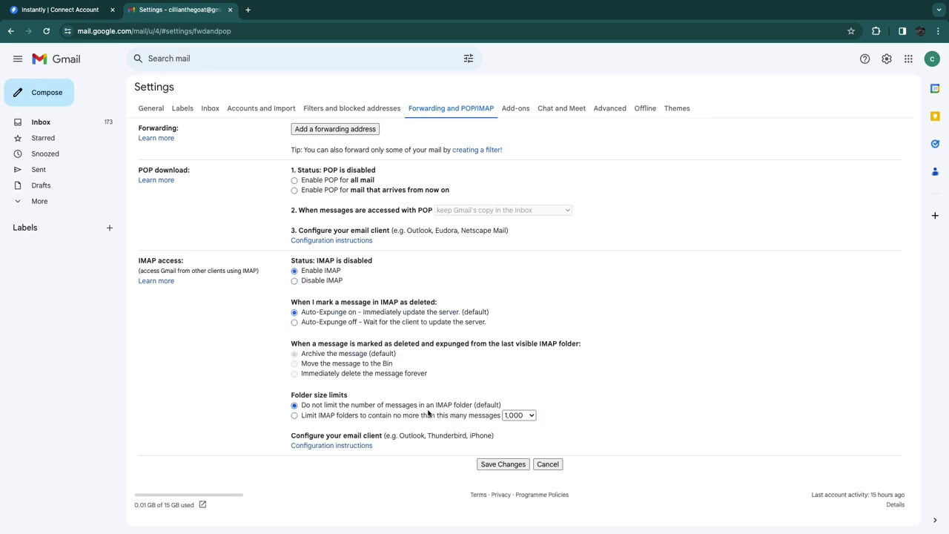
click(498, 465)
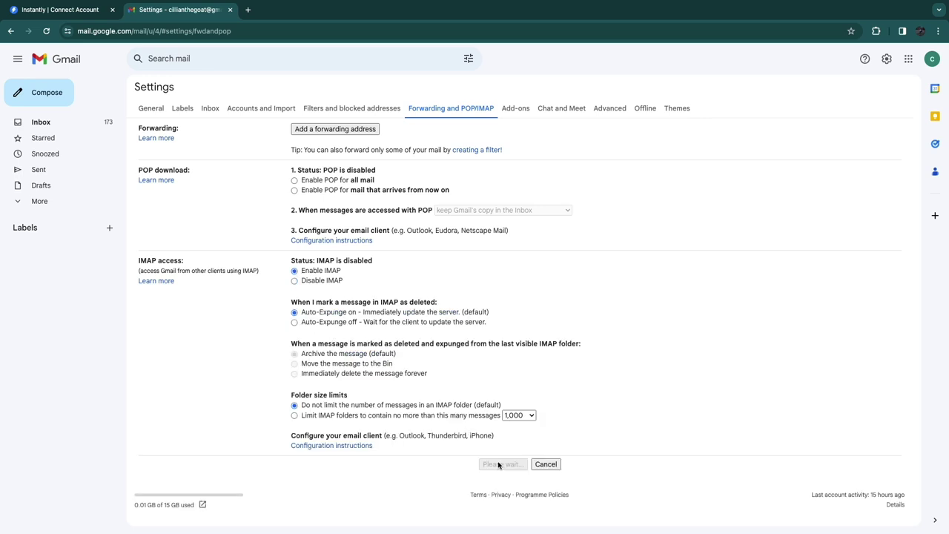
drag(350, 256, 547, 256)
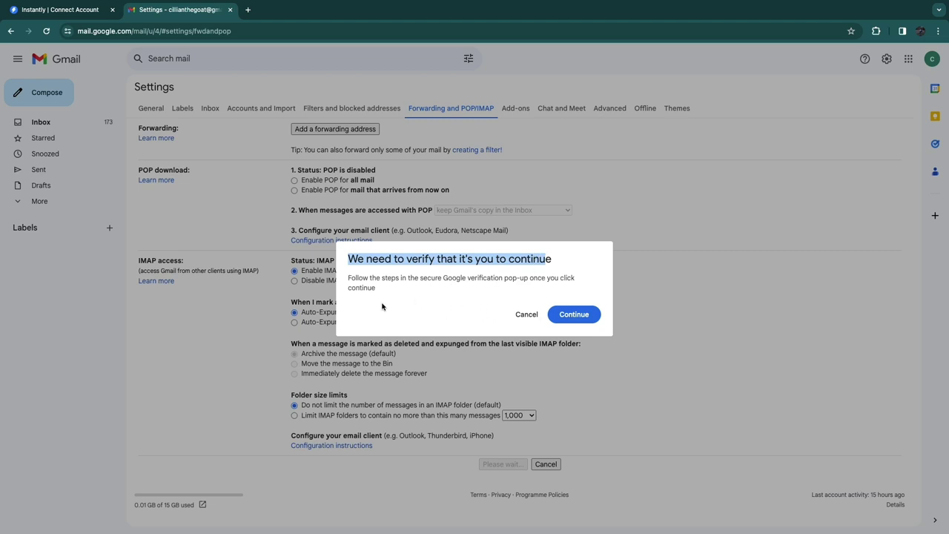
click(568, 313)
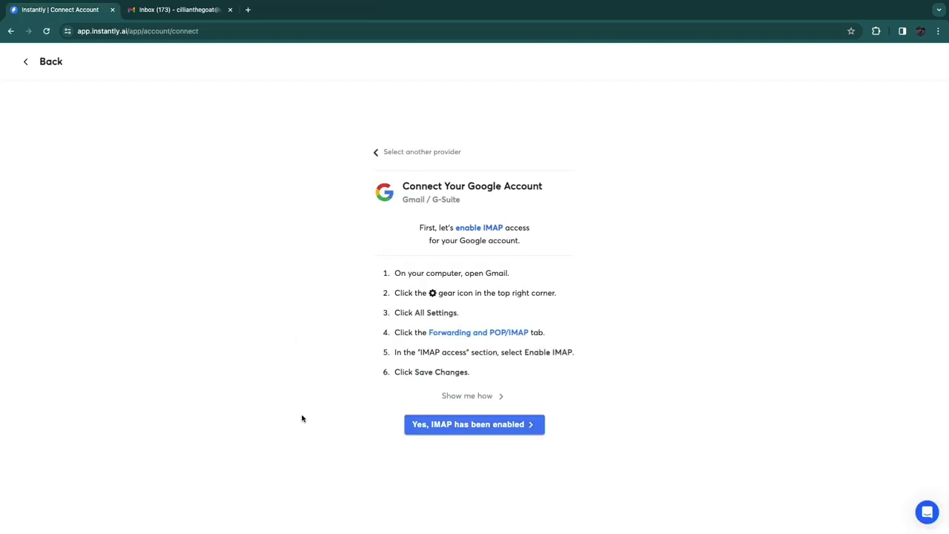
Confirm IMAP is enabled, review the oAuth Client-ID instructions, and go back to Email Accounts
click(473, 425)
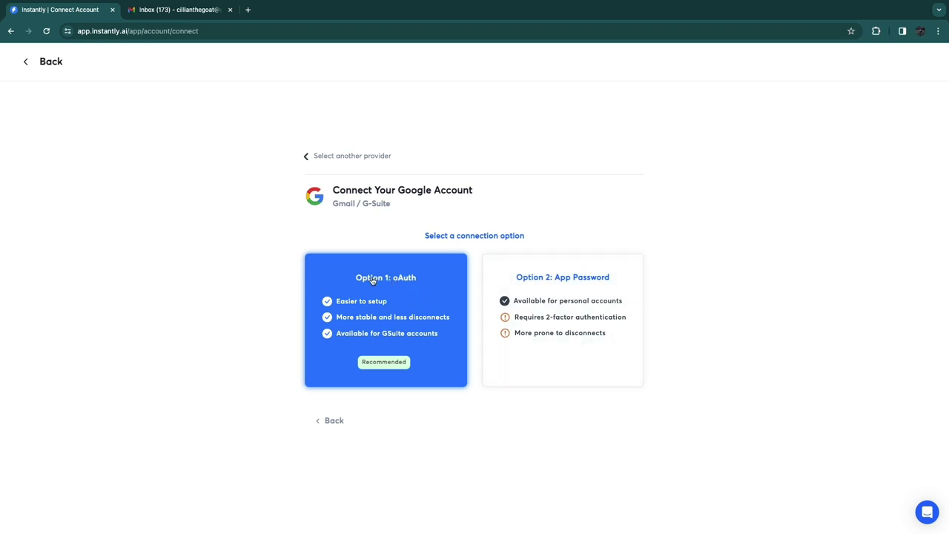
click(376, 312)
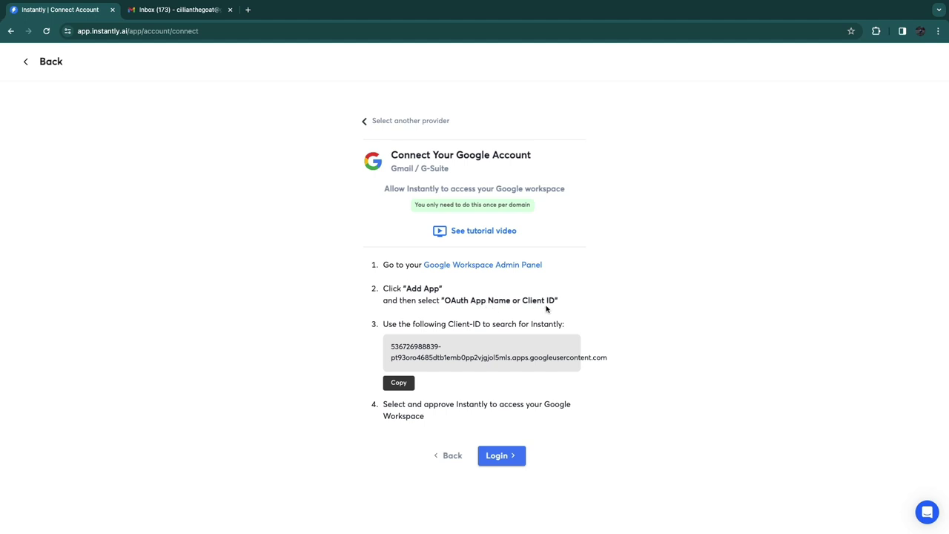
drag(386, 327, 514, 324)
click(576, 324)
drag(384, 324, 555, 324)
click(569, 327)
click(448, 456)
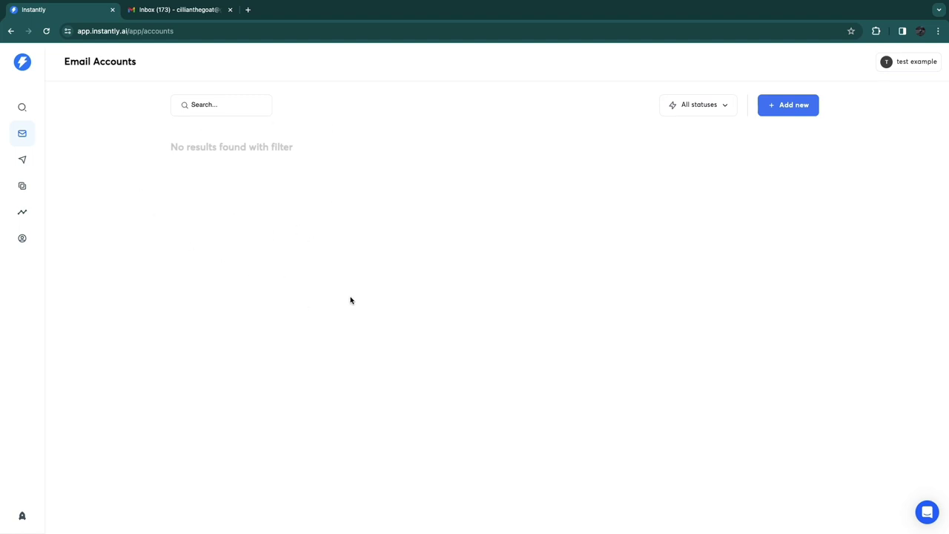
Filter Lead Finder to CEO job title, Dairy industry and $1 - 10M revenue
click(21, 108)
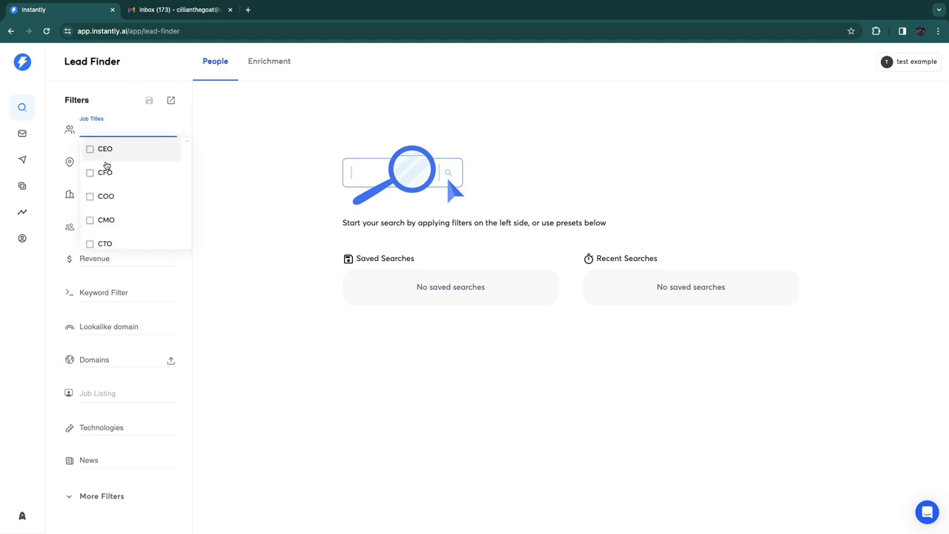
click(90, 153)
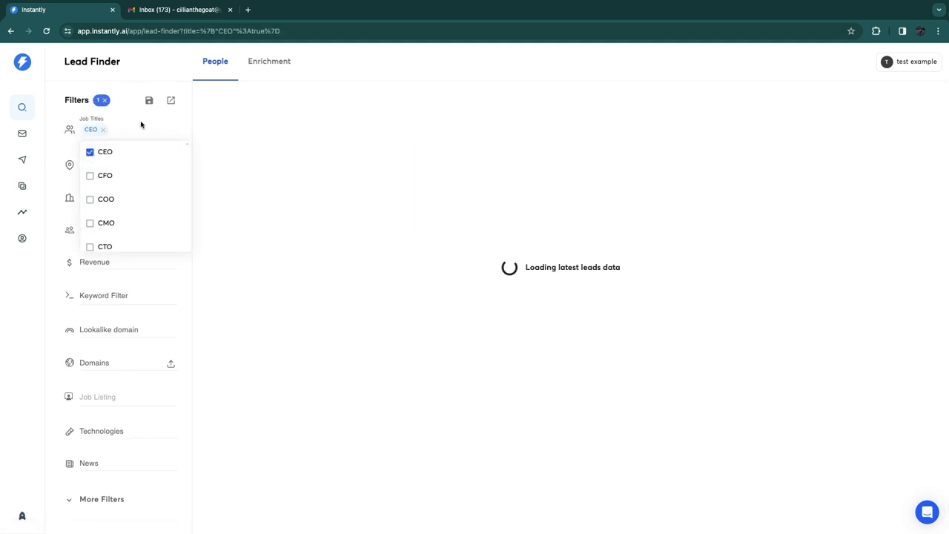
click(99, 167)
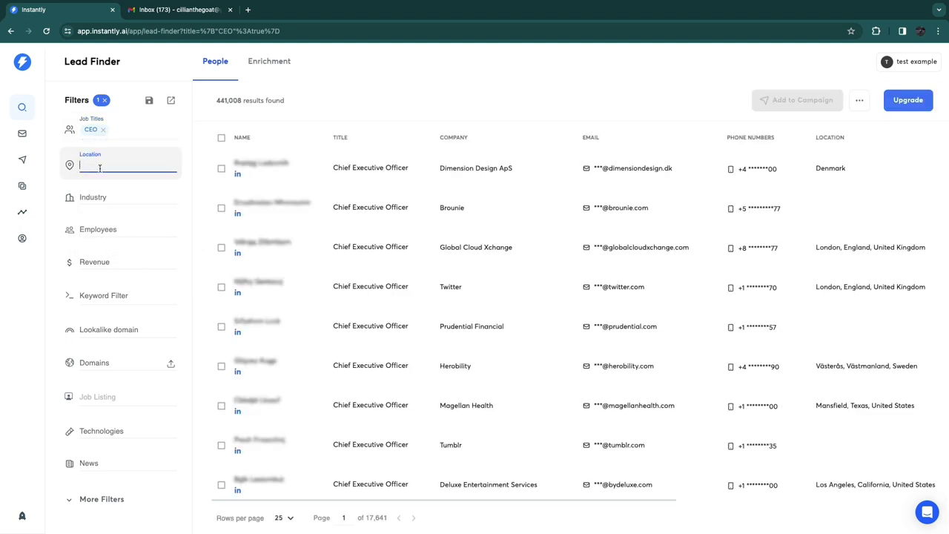
click(100, 197)
click(128, 219)
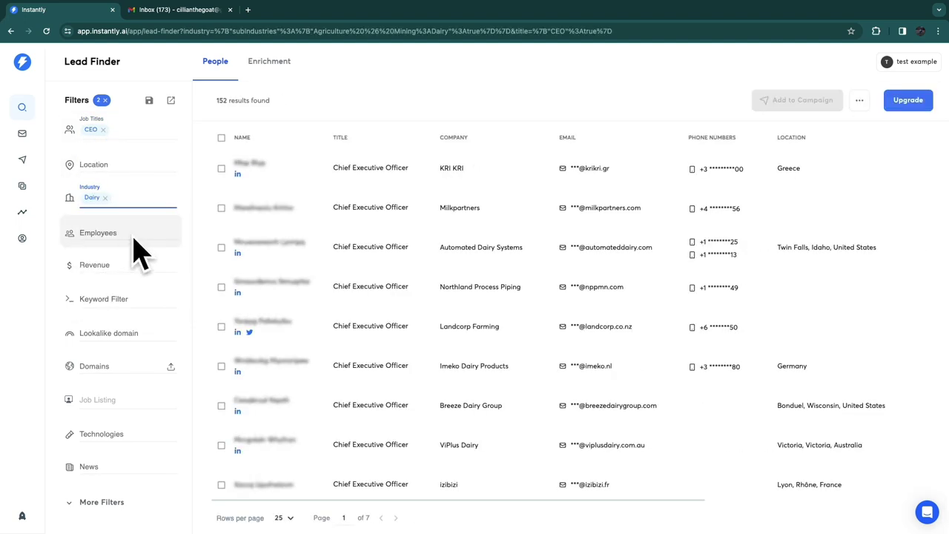
click(94, 265)
click(95, 285)
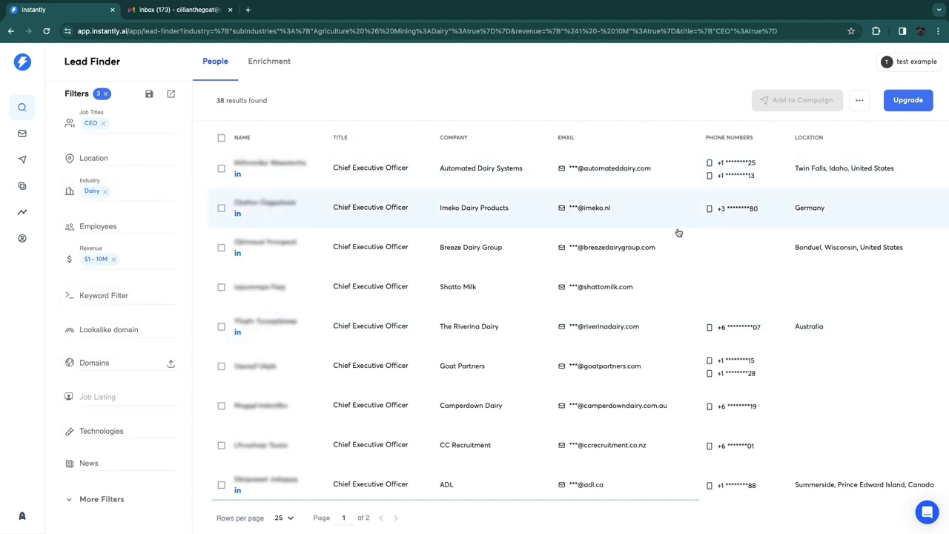
Inspect the Automated Dairy Systems CEO's details, then start a new campaign from Campaigns
scroll(479, 248, down, 5)
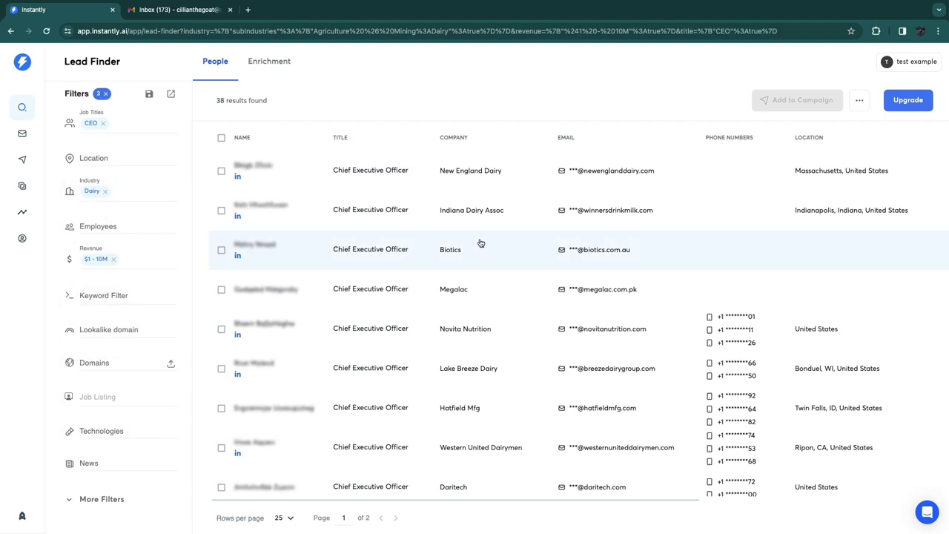
scroll(479, 244, down, 2)
scroll(593, 250, up, 2)
scroll(594, 250, down, 10)
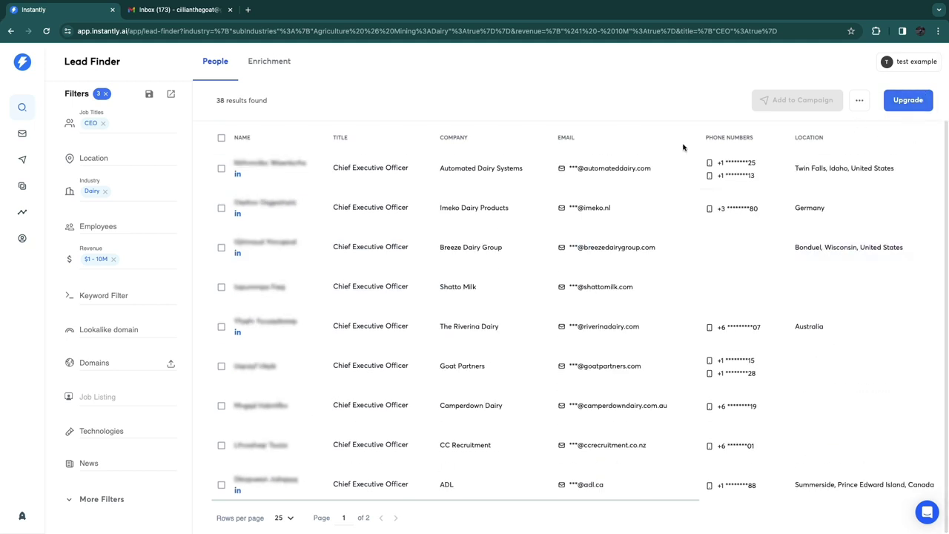
click(300, 178)
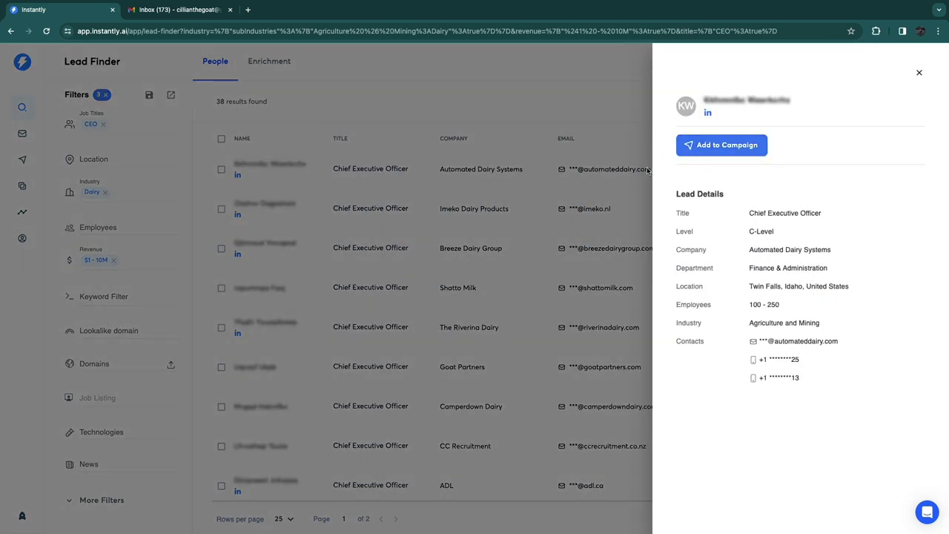
click(523, 90)
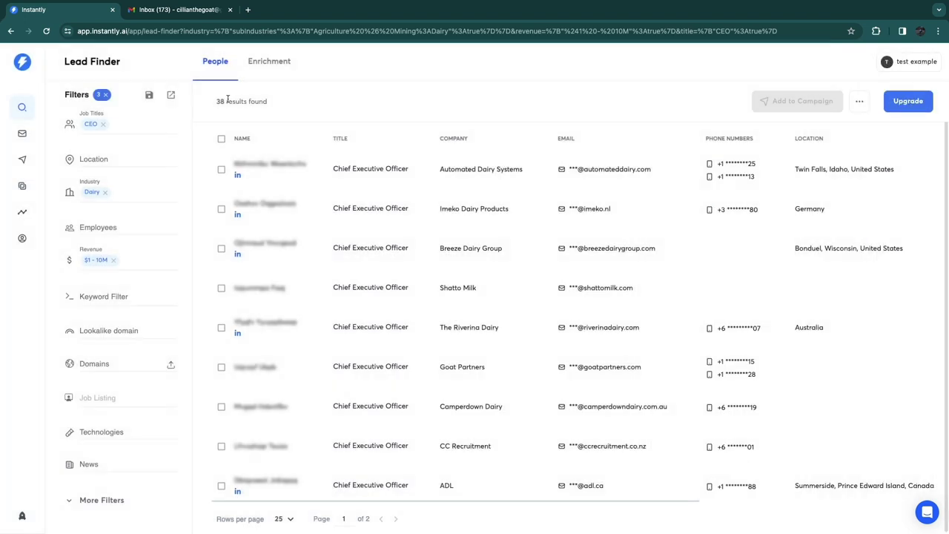
click(23, 159)
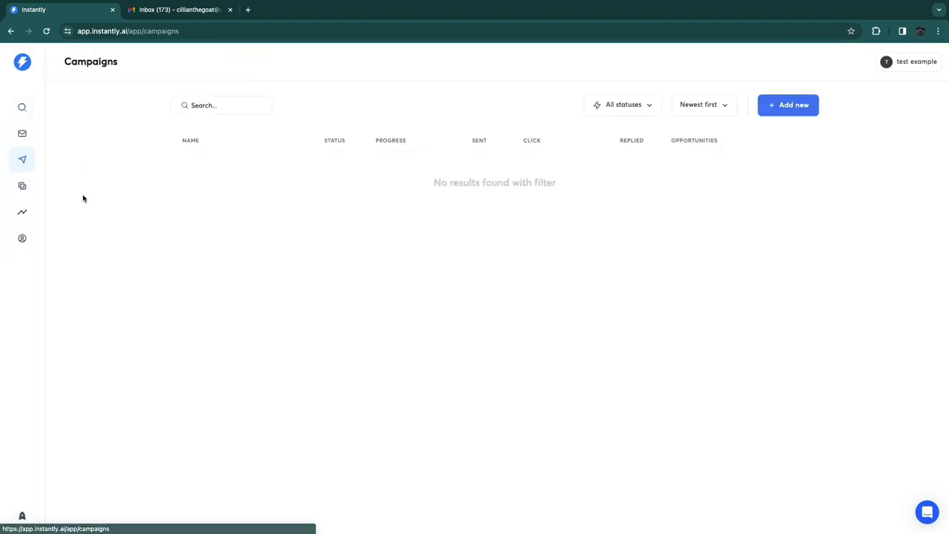
click(771, 110)
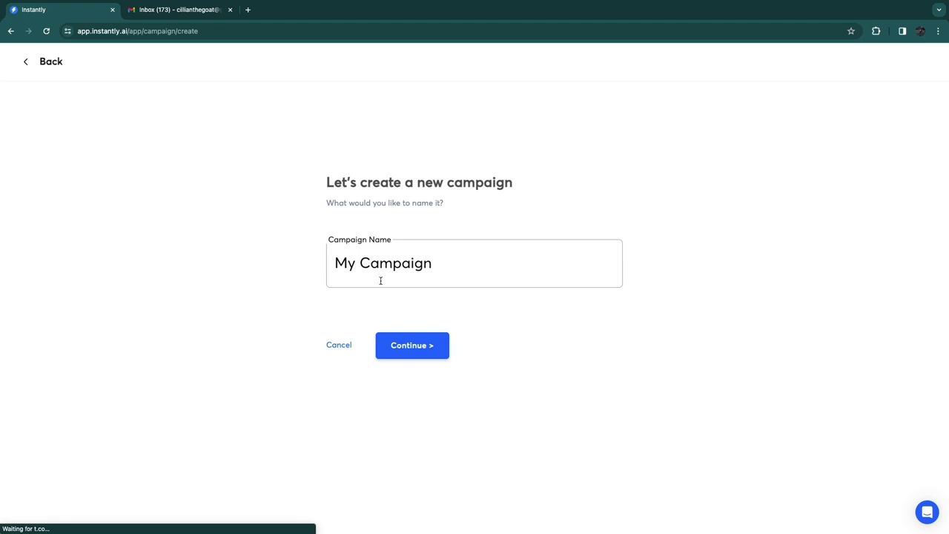
Replace 'My Campaign' with the name 'test', create it, and go to adding leads
drag(492, 270, 333, 263)
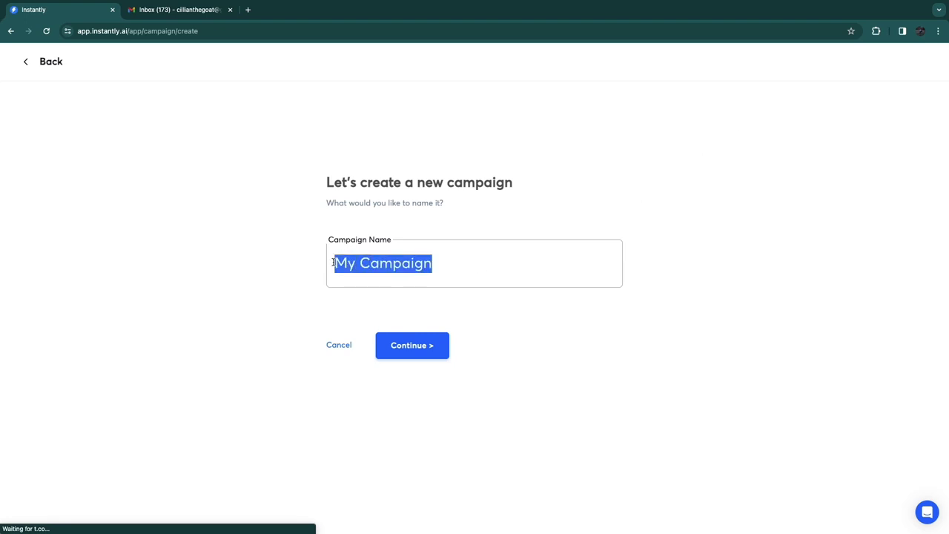
text(tesyt)
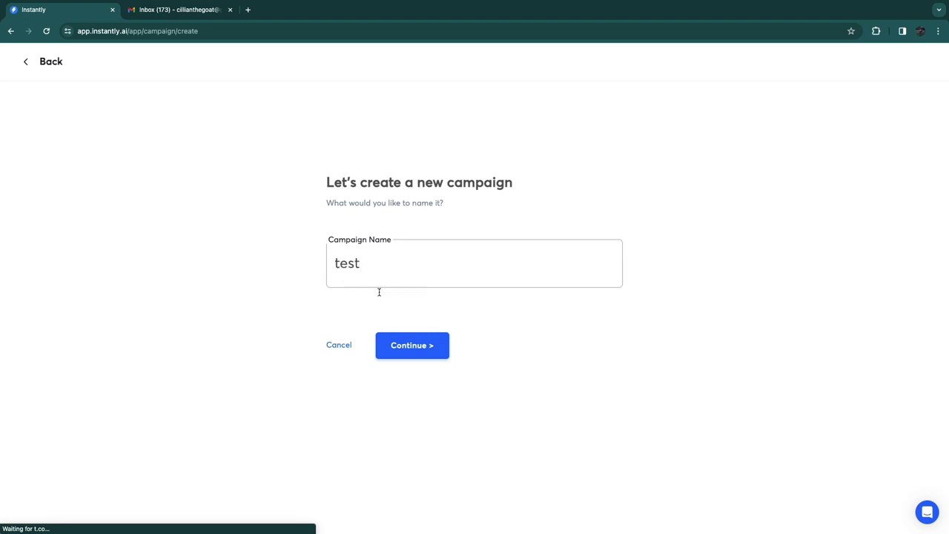
click(419, 356)
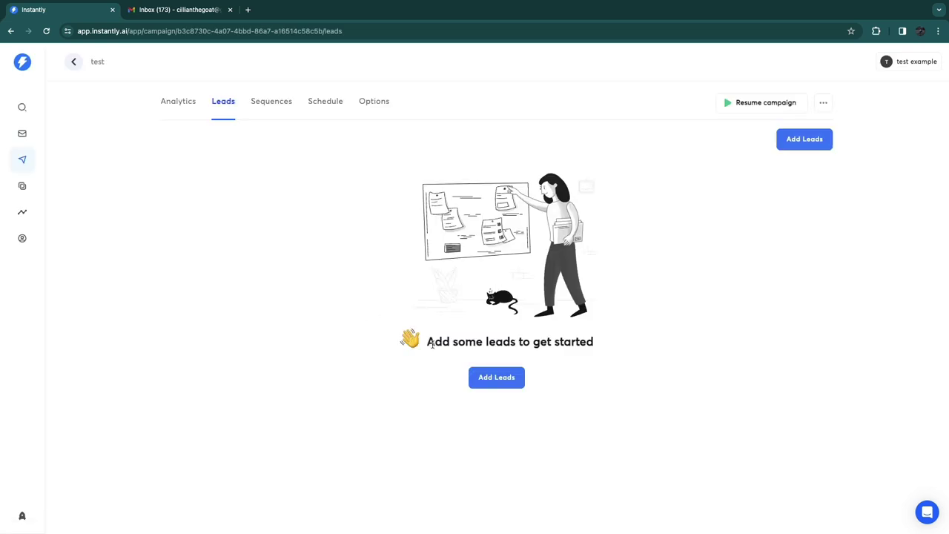
click(496, 373)
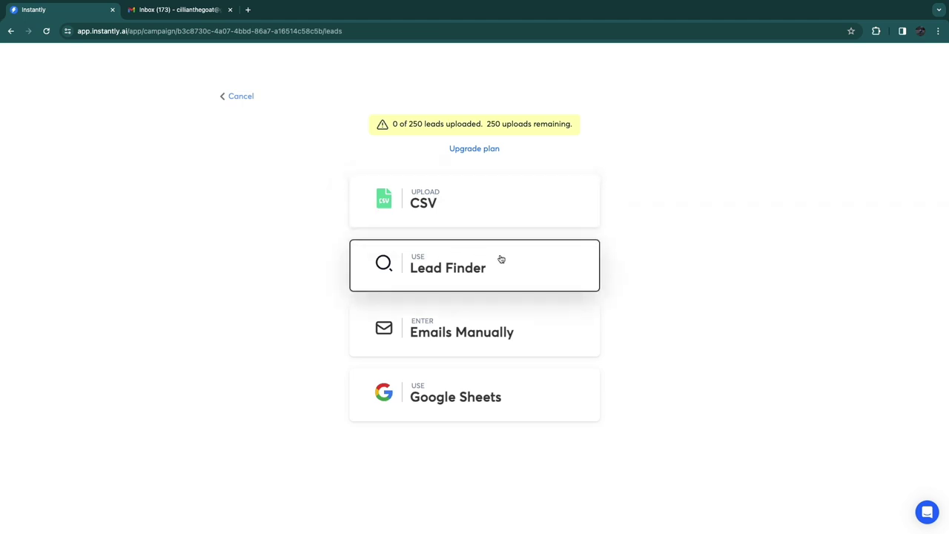
Paste one lead's name and email under Emails Manually and upload it with verification off
click(492, 331)
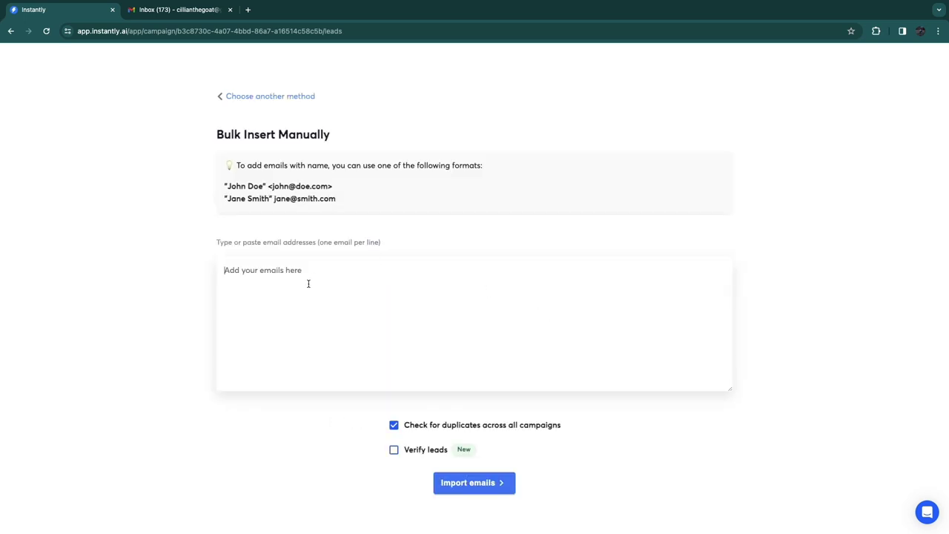
key(super+v)
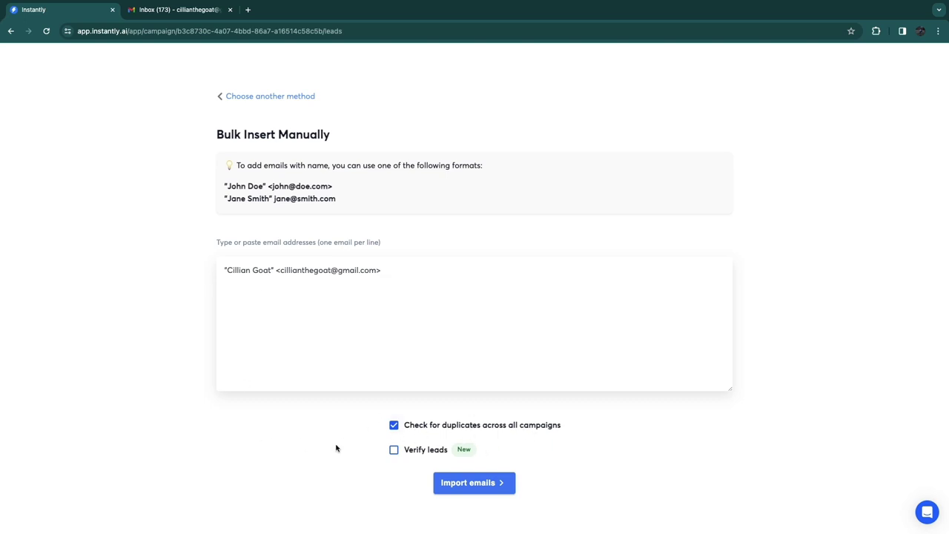
scroll(339, 449, down, 1)
click(394, 410)
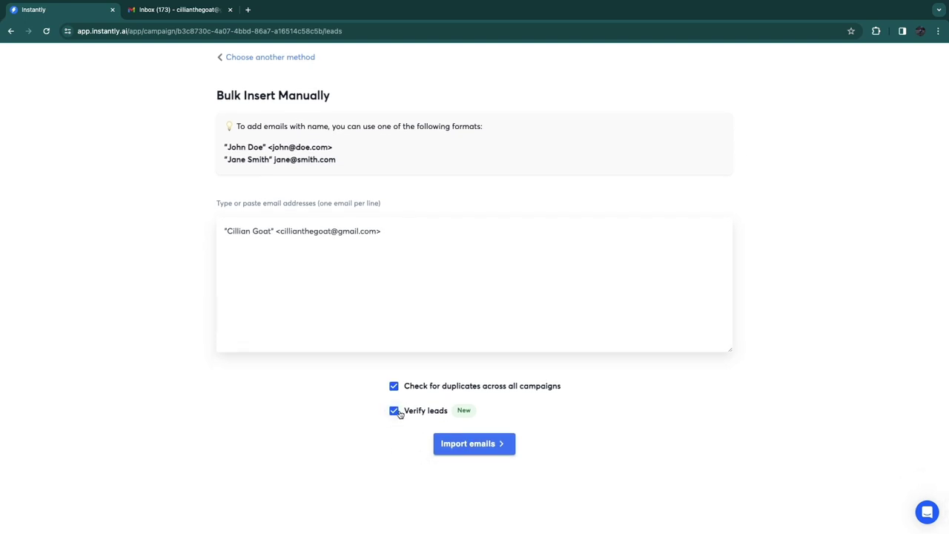
click(394, 410)
drag(407, 384, 638, 381)
click(637, 386)
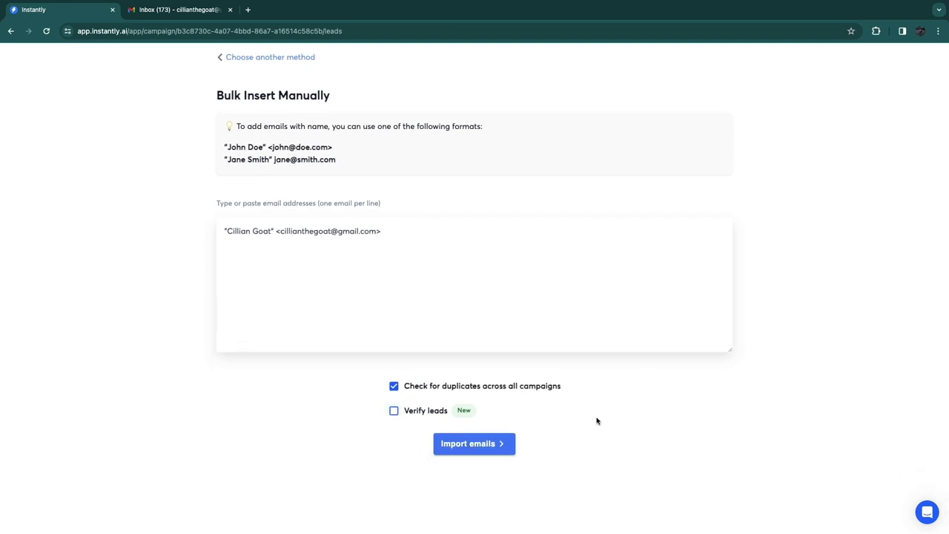
click(469, 445)
click(449, 313)
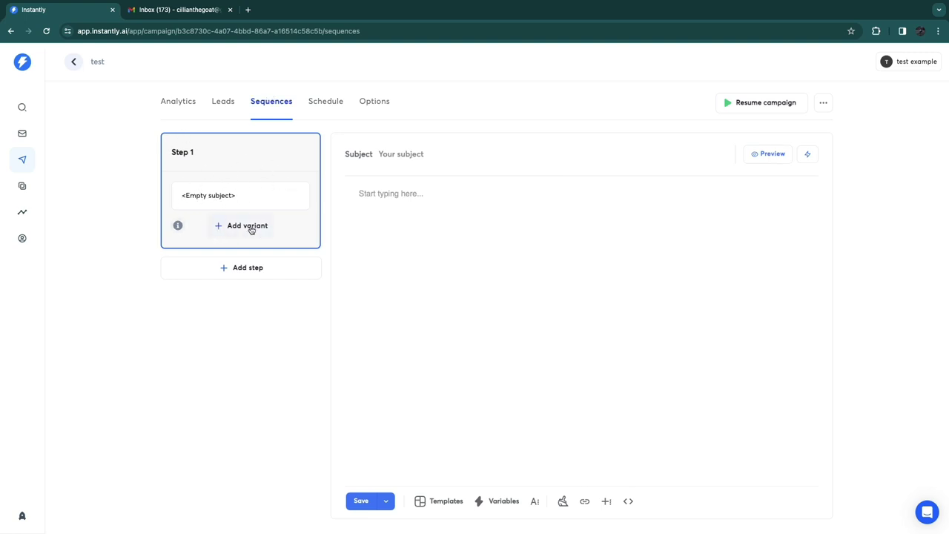
Give Step 1 the subject 'hjfg' and preview the email
click(446, 148)
text(hjfg)
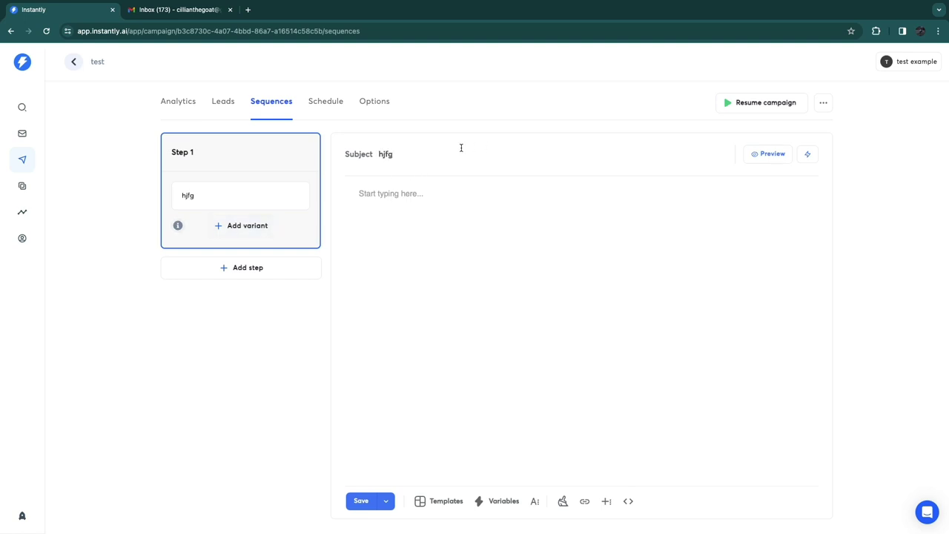
click(376, 194)
click(761, 157)
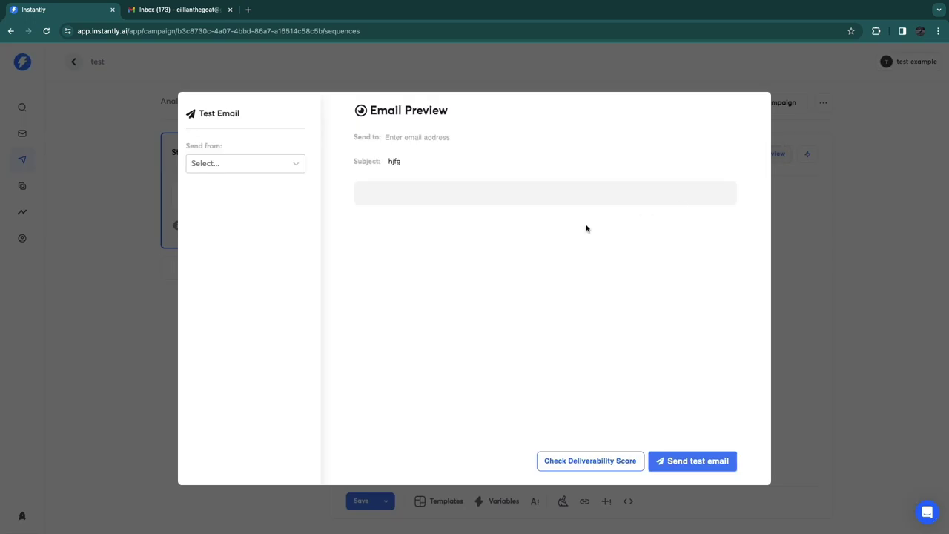
click(906, 214)
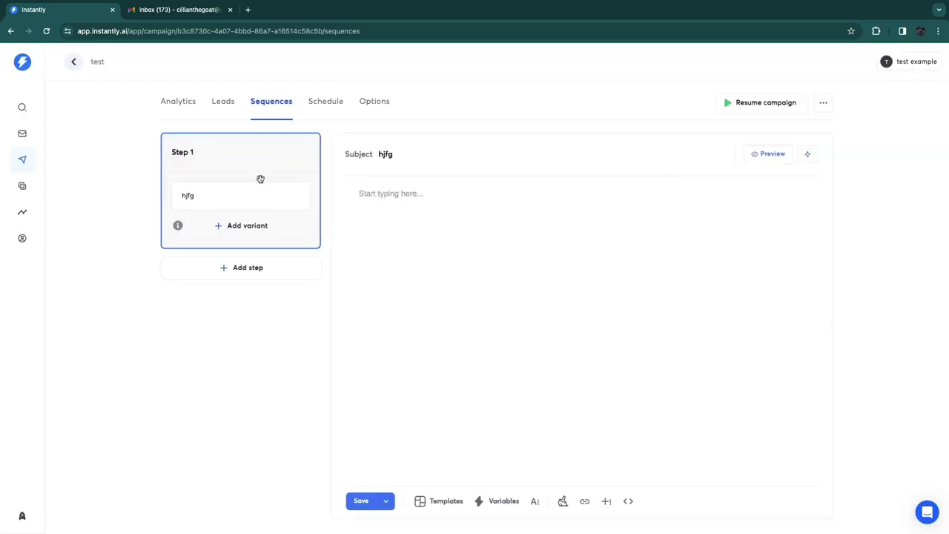
Add Steps 2 and 3, keeping Step 1's 1-day wait and setting Step 2's to 3 days
click(221, 271)
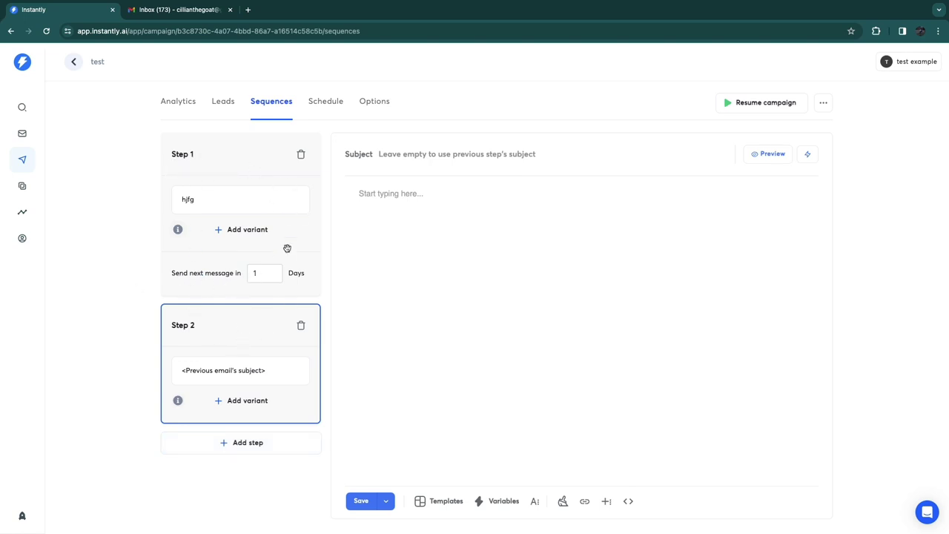
click(272, 276)
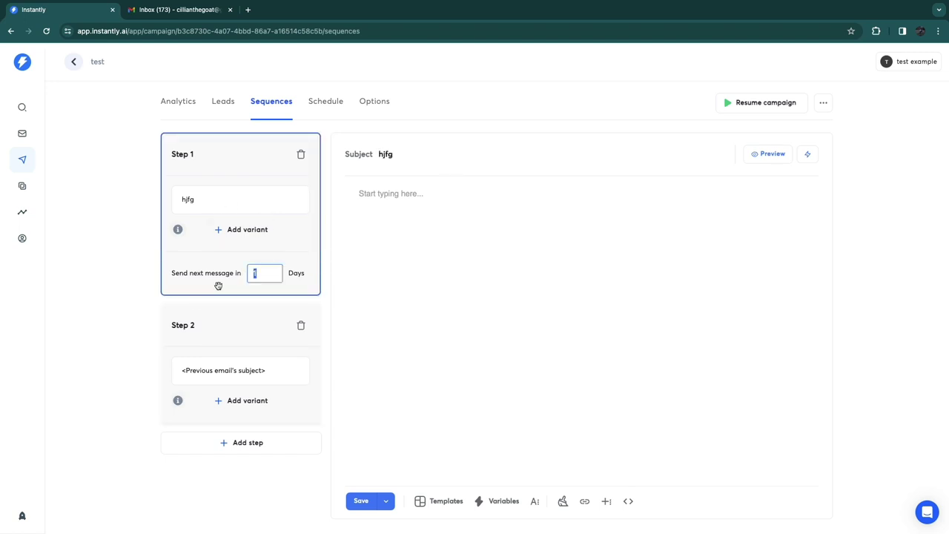
click(147, 288)
click(272, 445)
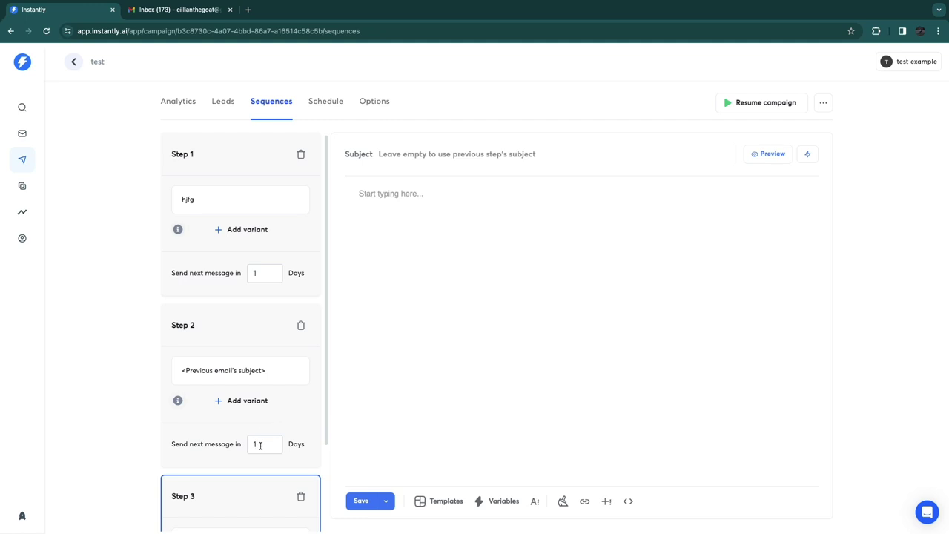
click(264, 445)
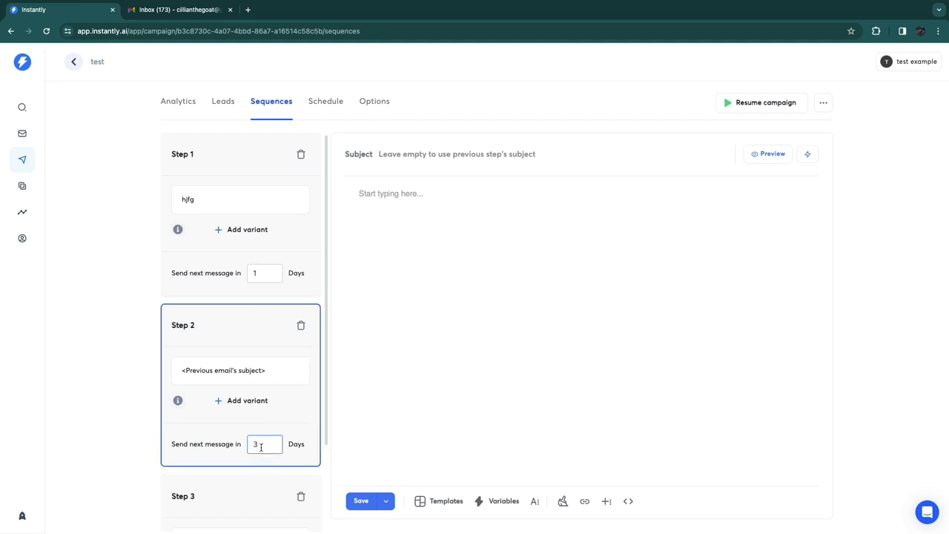
click(153, 470)
scroll(185, 464, down, 3)
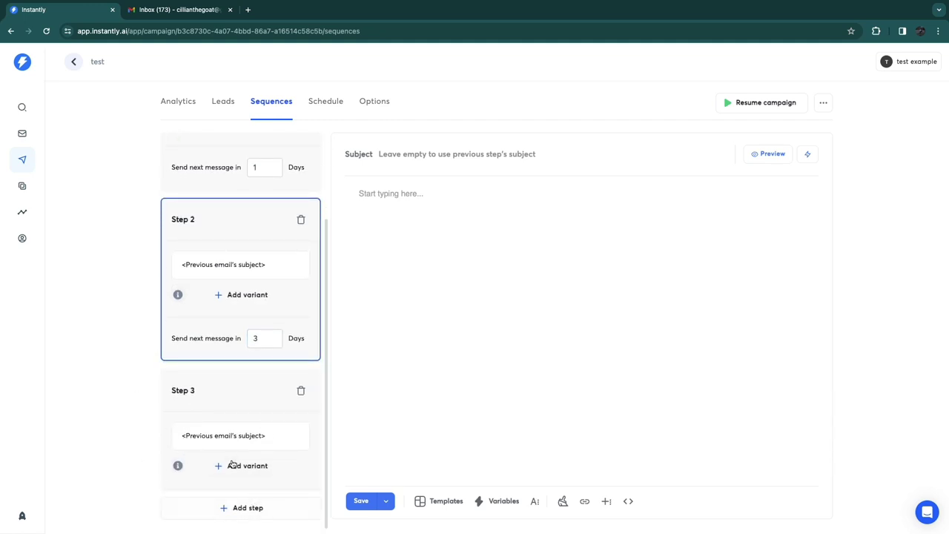
Try adding a Step 3 variant and dismiss the A/Z testing Hyper Growth upgrade prompt
click(232, 464)
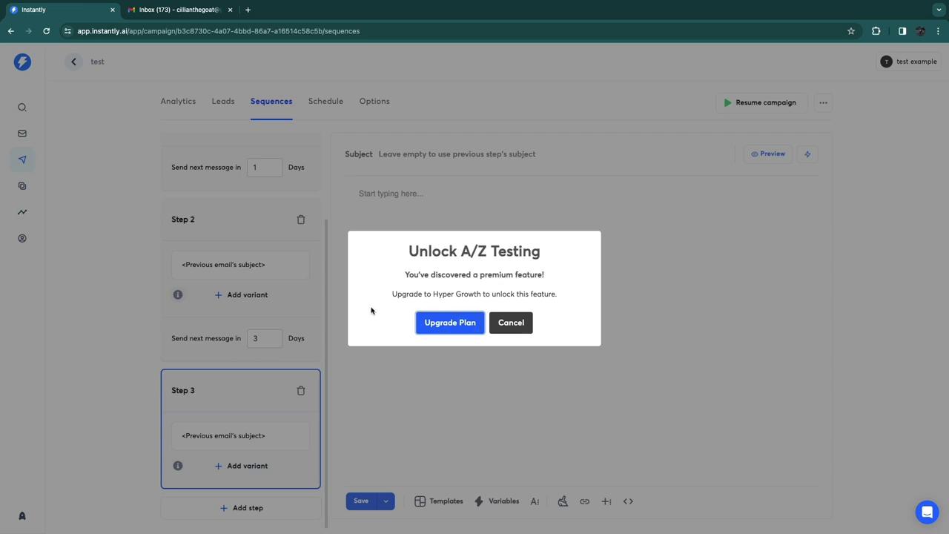
click(529, 323)
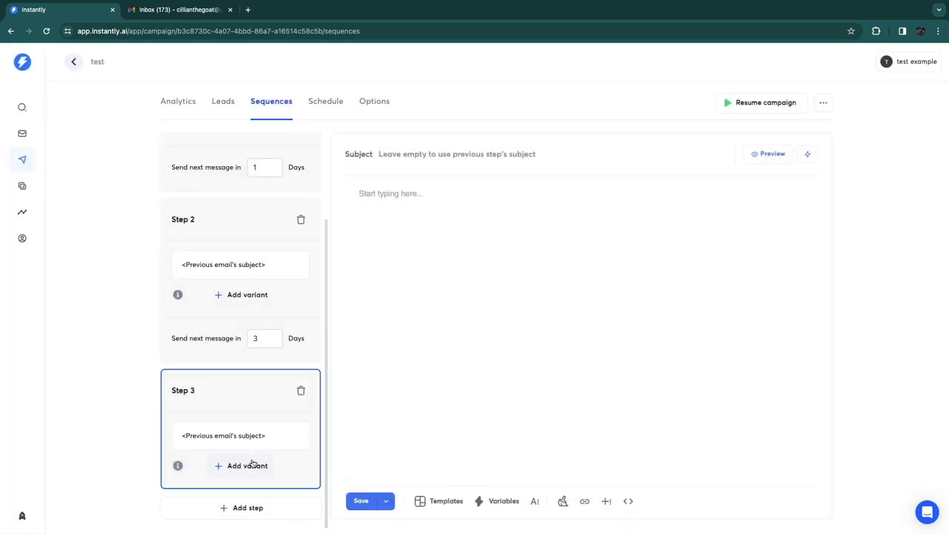
click(254, 464)
drag(385, 294, 516, 329)
click(515, 324)
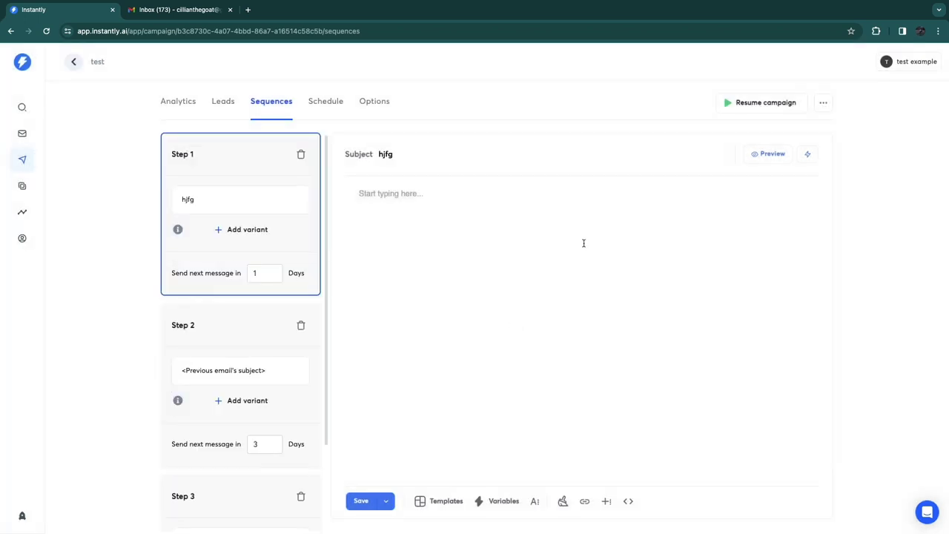
Insert the B2B List Building Service 'Email 3 (Followup 2)' template into Step 1 and save the campaign
click(439, 503)
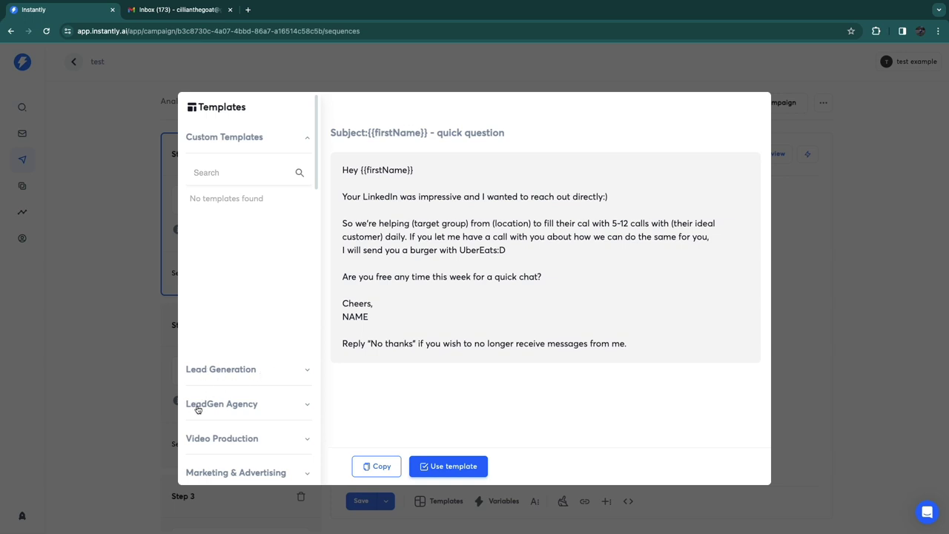
scroll(244, 406, down, 10)
scroll(239, 355, down, 5)
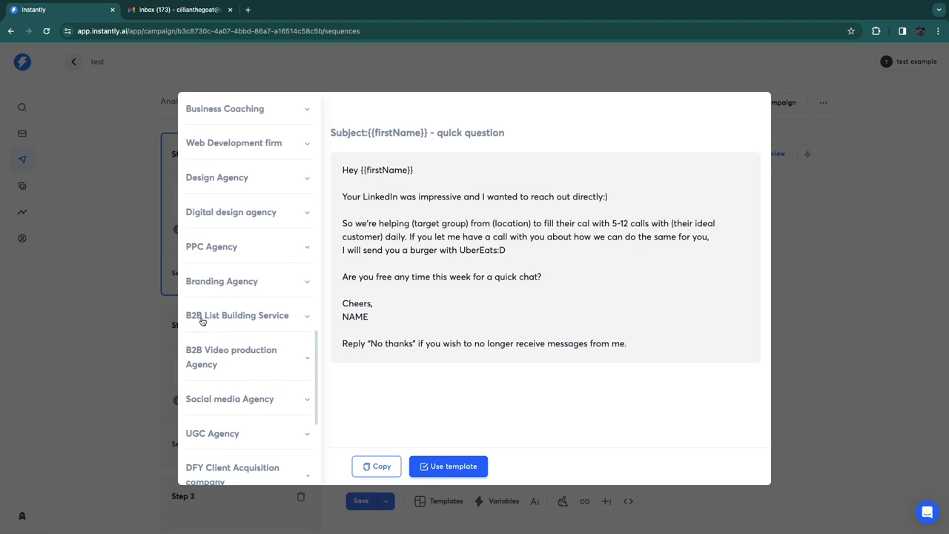
click(224, 321)
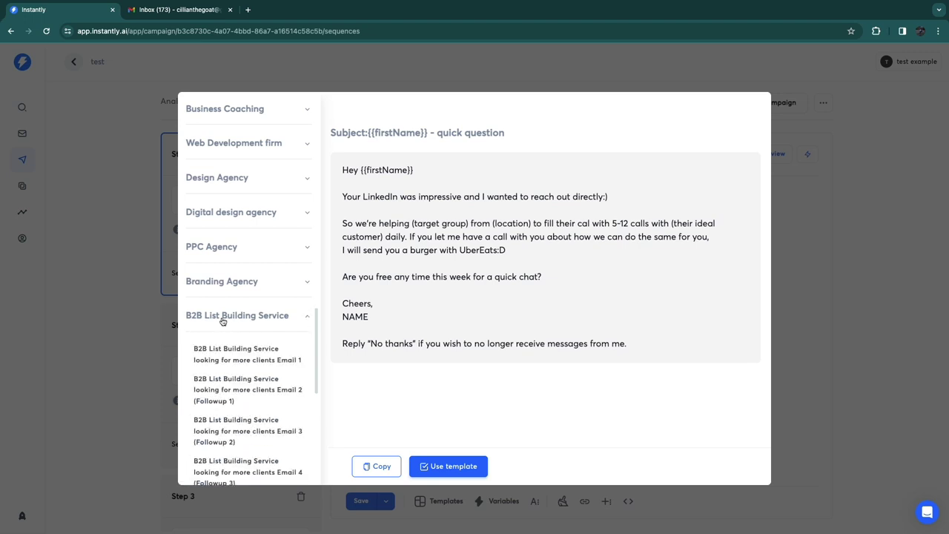
scroll(221, 367, down, 2)
click(234, 356)
click(444, 466)
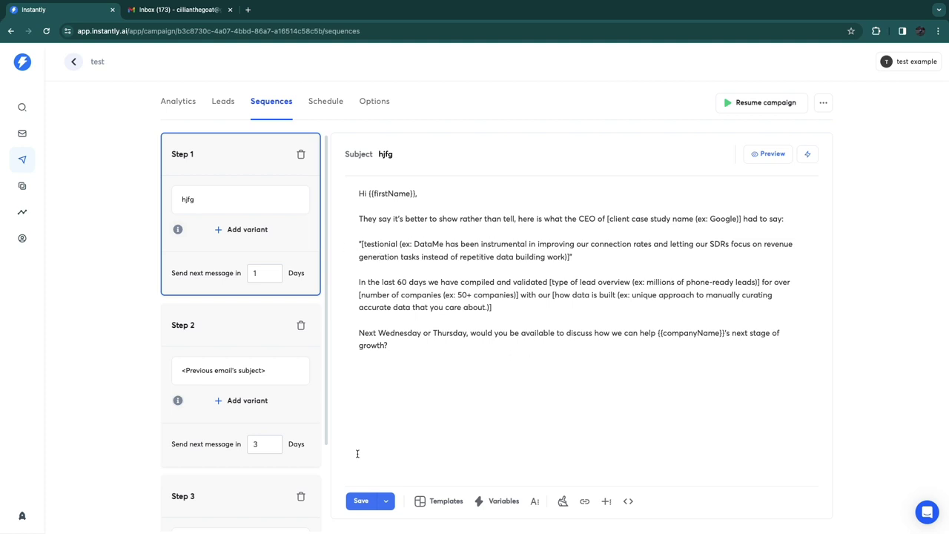
click(360, 500)
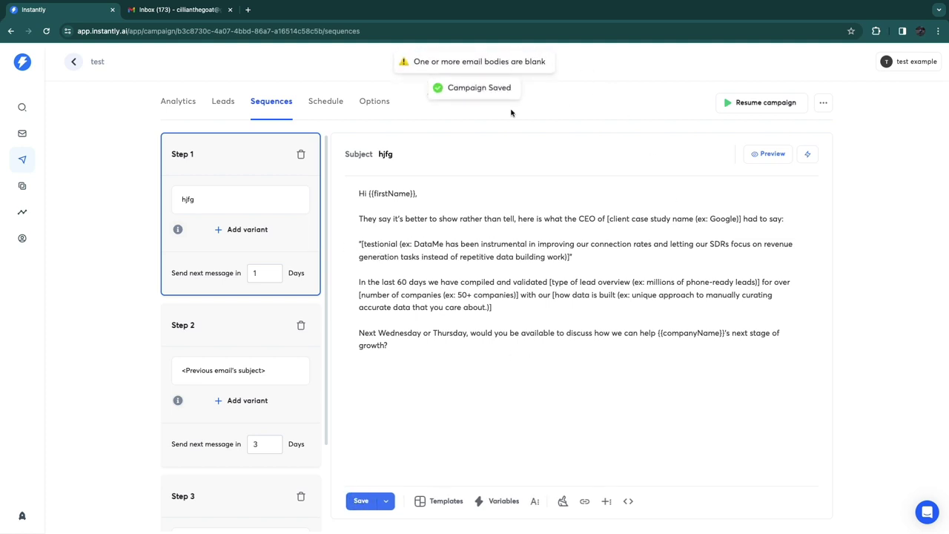
Preview the Step 1 email and check the Send from list, which has no sender accounts
click(772, 153)
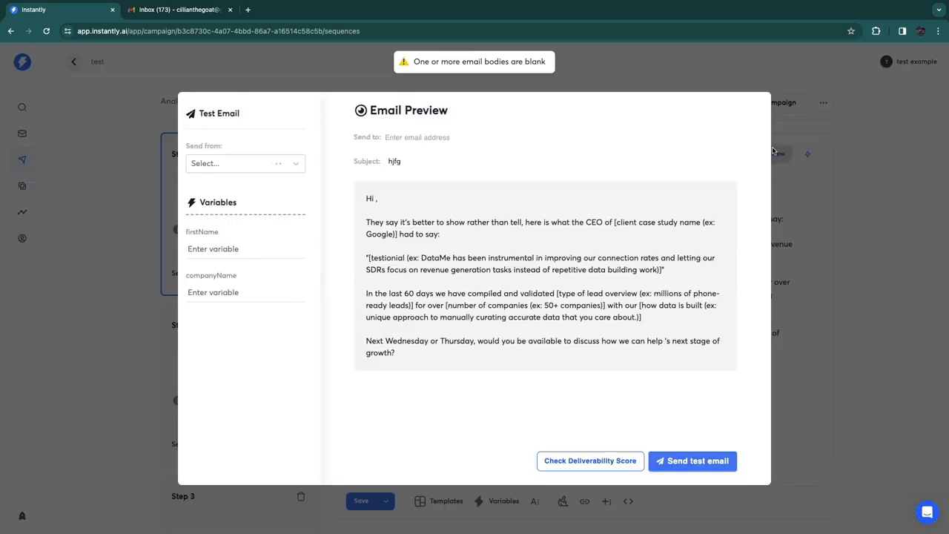
click(281, 166)
click(282, 166)
click(211, 168)
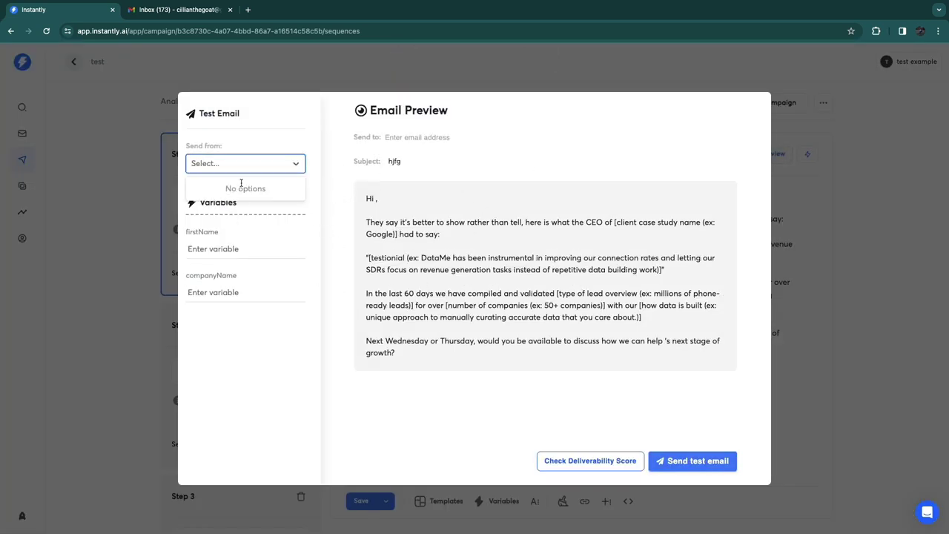
click(257, 163)
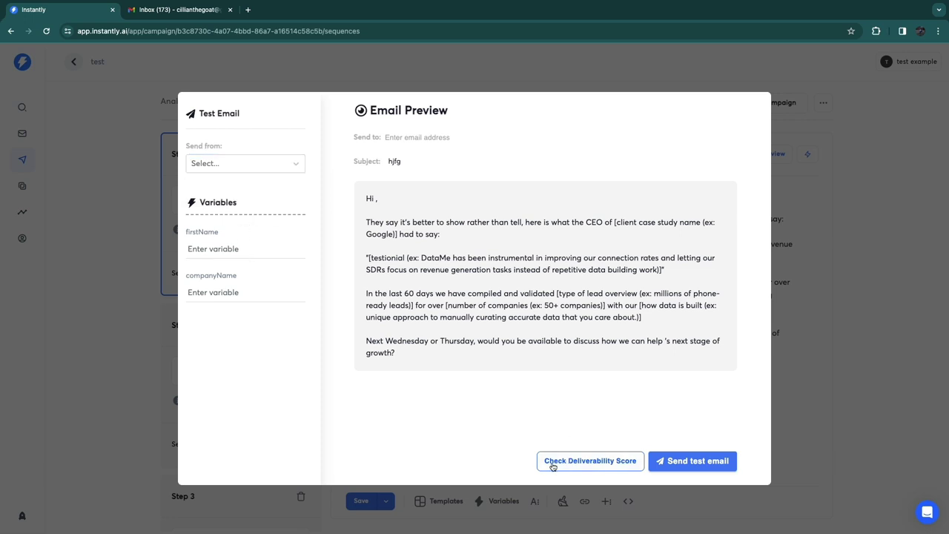
Try the deliverability score check, dismiss the Hyper Growth upgrade prompt, and close the preview
click(600, 461)
drag(397, 297, 507, 295)
click(511, 322)
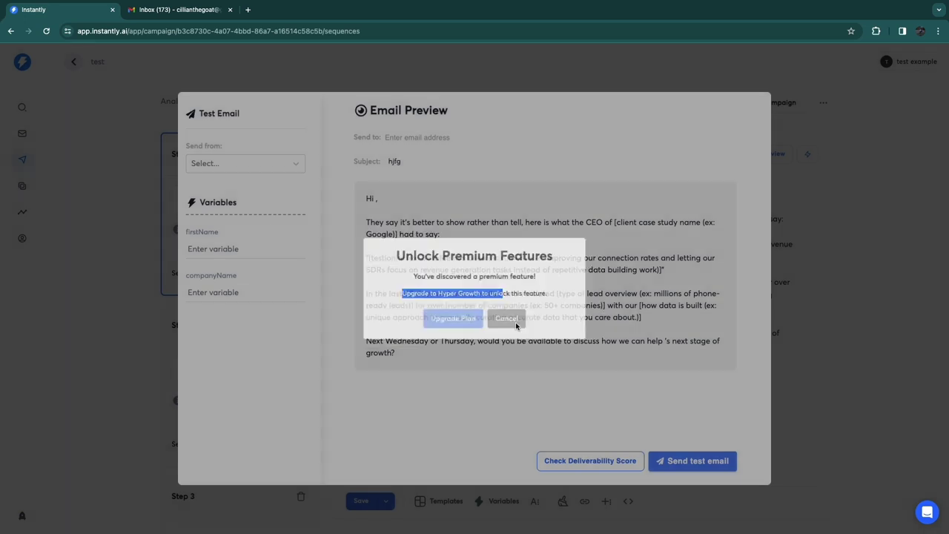
click(782, 72)
click(922, 69)
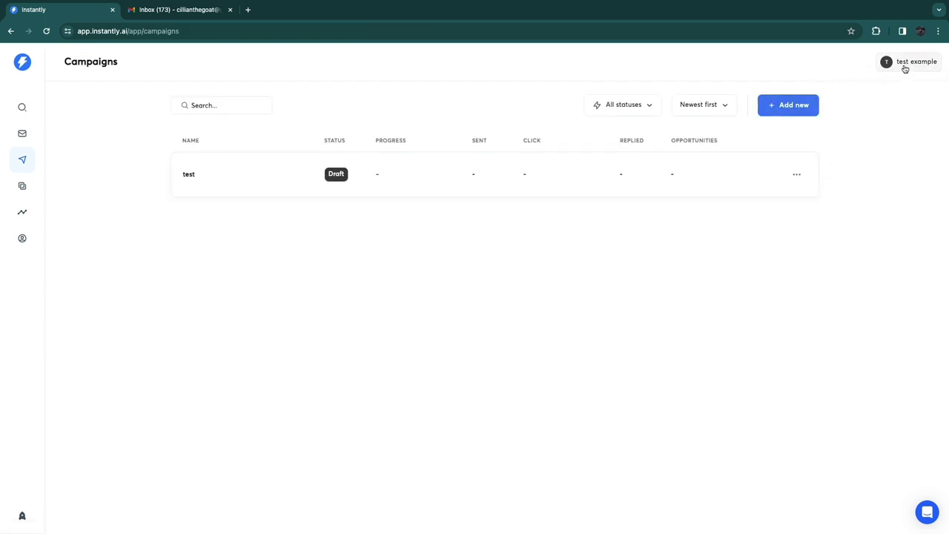
Open Billing & Usage settings and review plan features like 25,000 contacts and 125,000 emails monthly
click(902, 64)
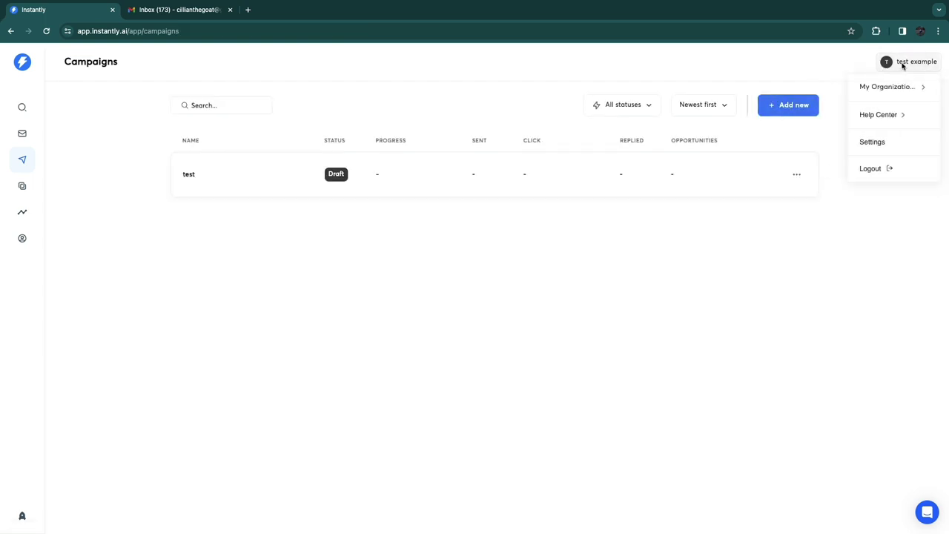
click(873, 148)
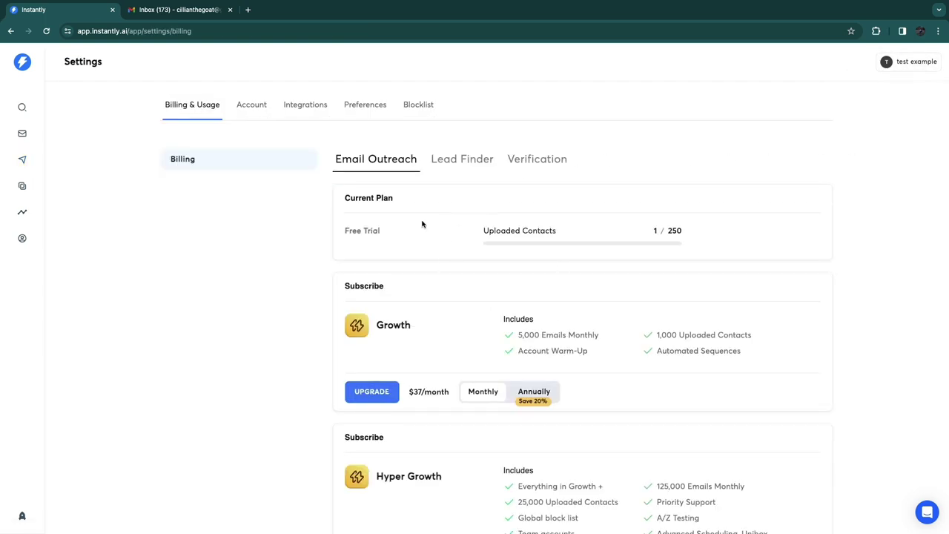
scroll(282, 319, down, 2)
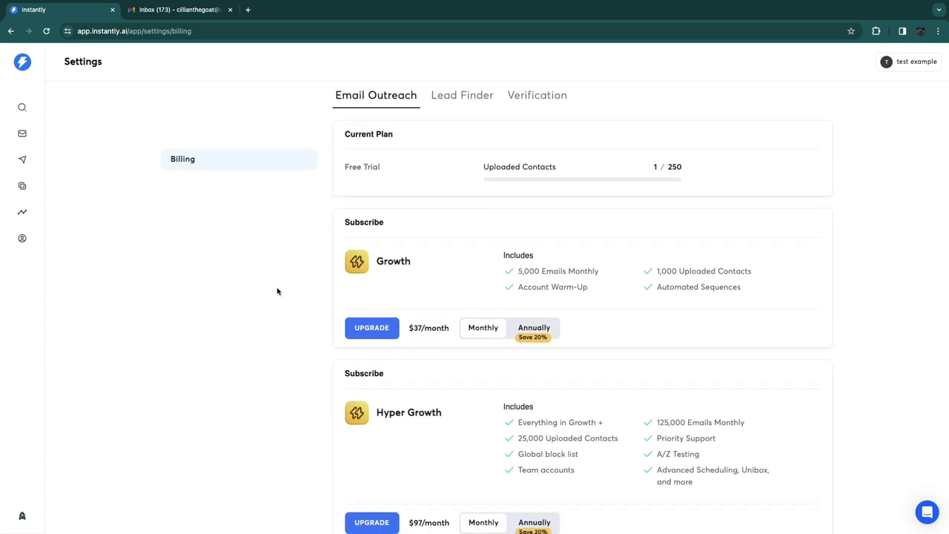
scroll(279, 287, down, 5)
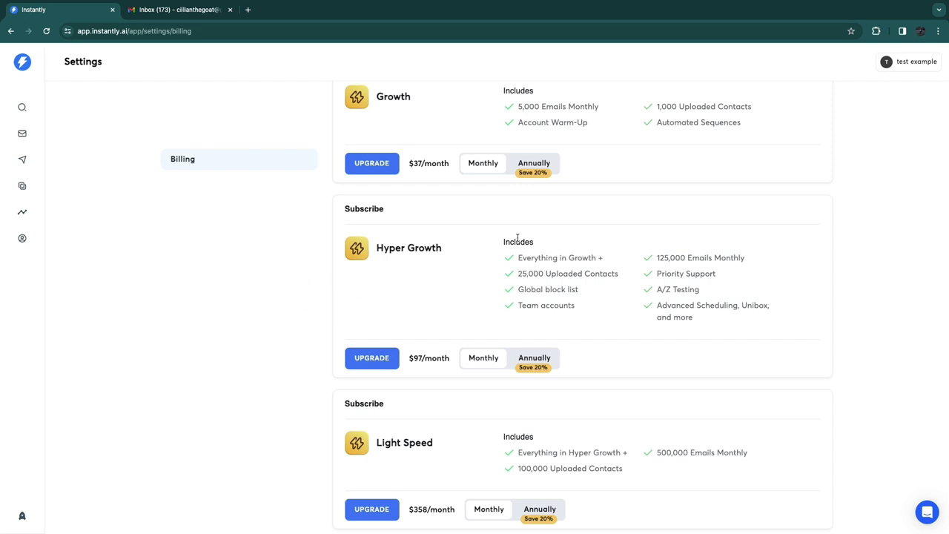
scroll(520, 258, up, 1)
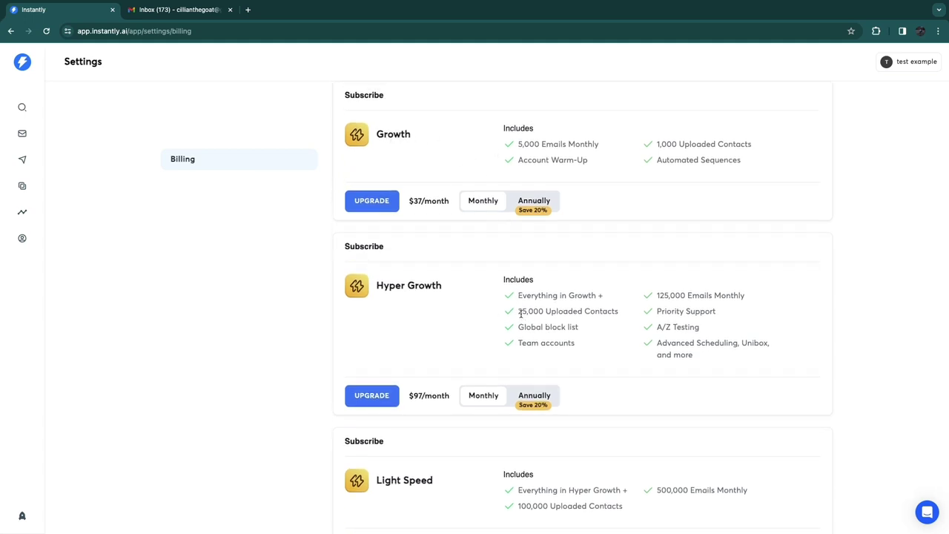
drag(521, 314, 586, 317)
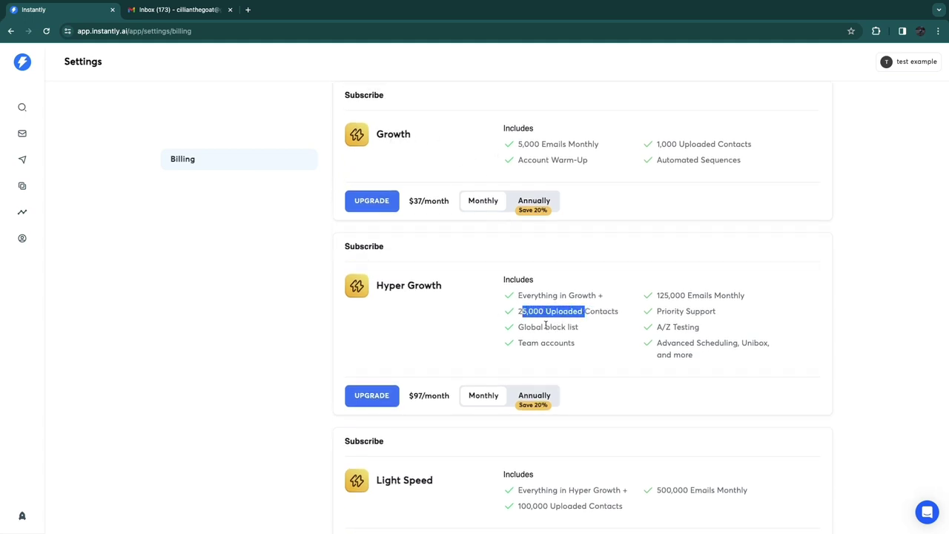
drag(524, 329, 580, 336)
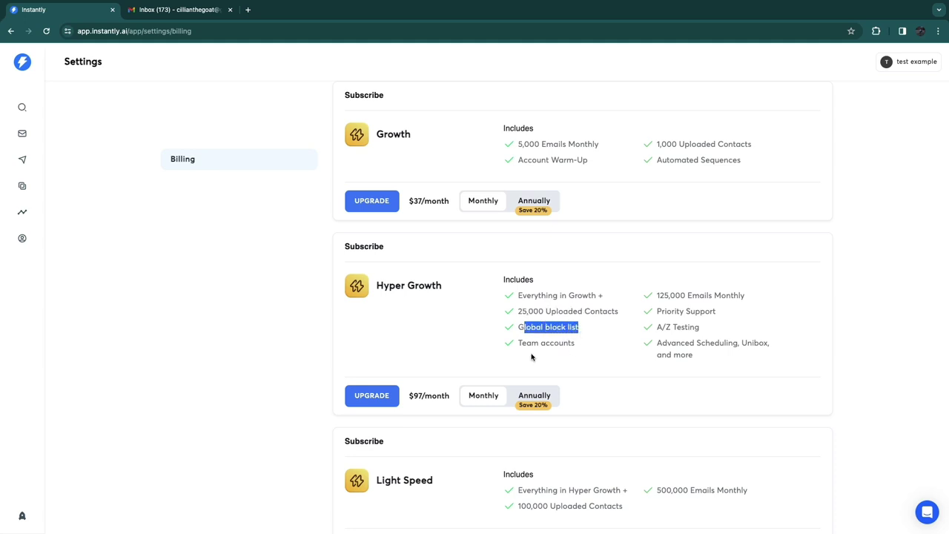
drag(518, 346, 575, 343)
drag(656, 295, 745, 304)
drag(656, 312, 724, 313)
drag(660, 327, 709, 328)
click(716, 328)
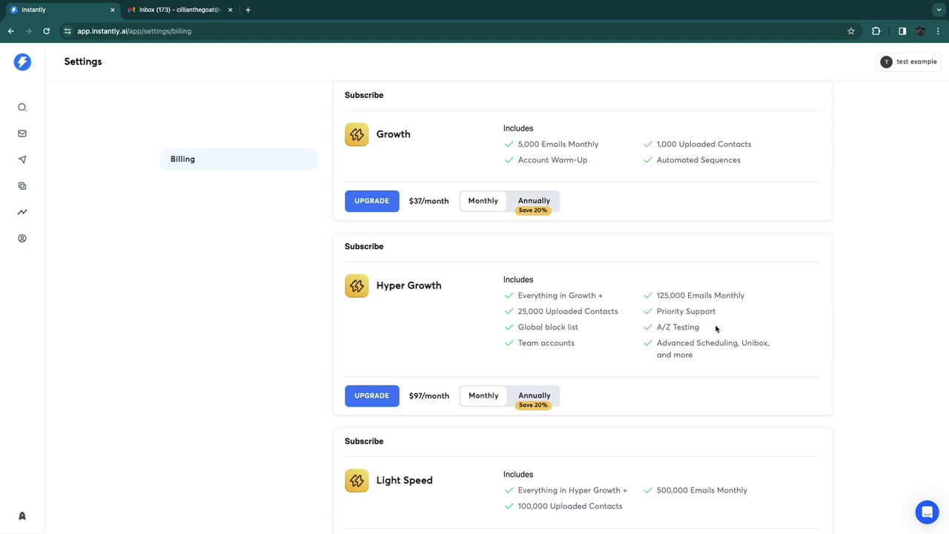
drag(663, 350, 710, 357)
Switch plan prices to annual billing and review Light Speed's 500,000 emails and 100,000 contacts
scroll(564, 375, down, 1)
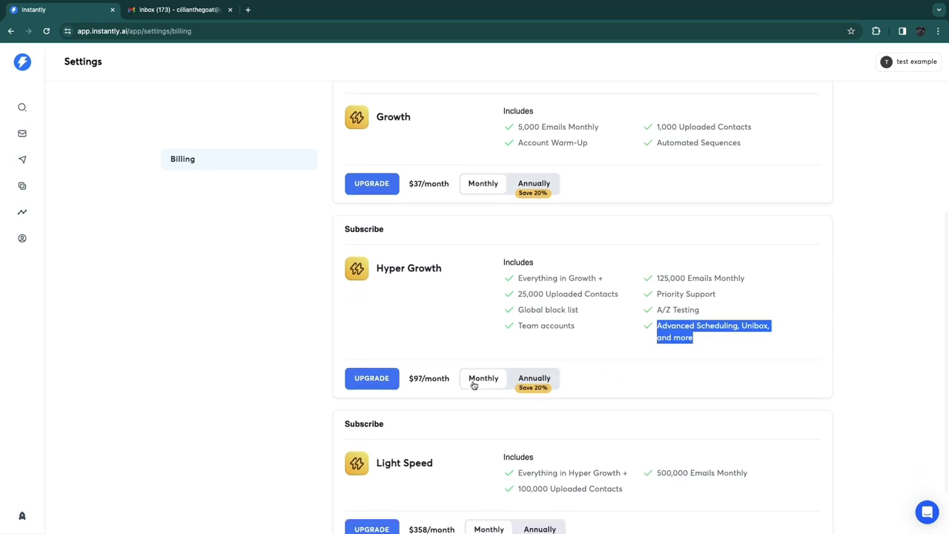
drag(409, 376, 451, 380)
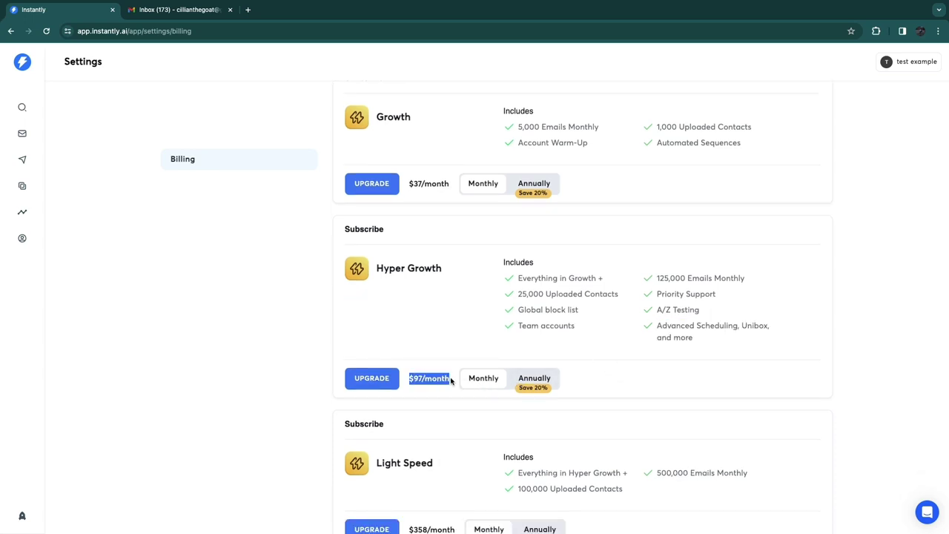
click(540, 379)
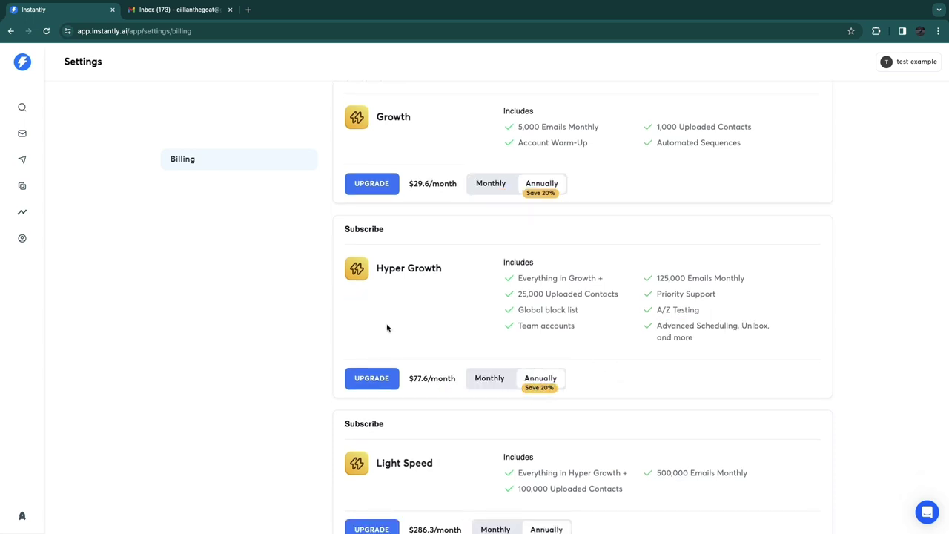
scroll(482, 332, down, 2)
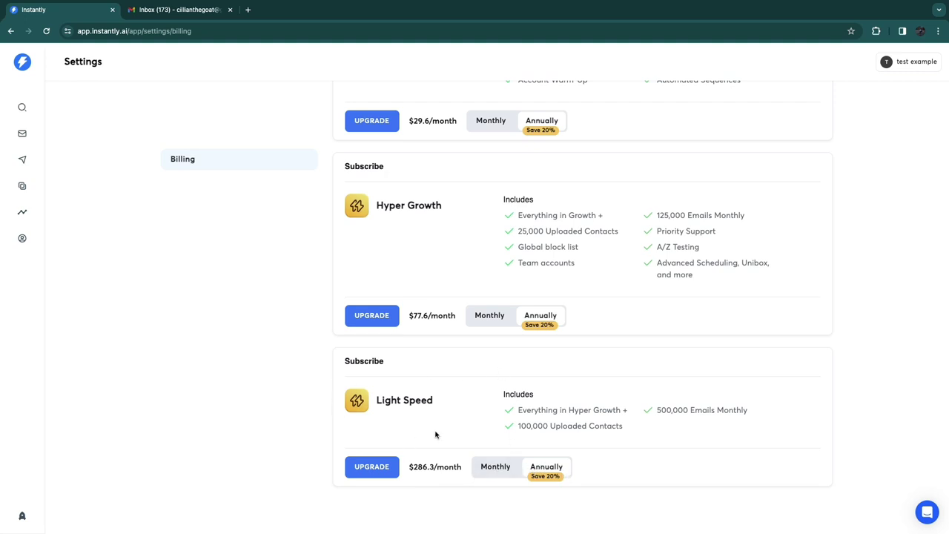
drag(521, 410, 635, 414)
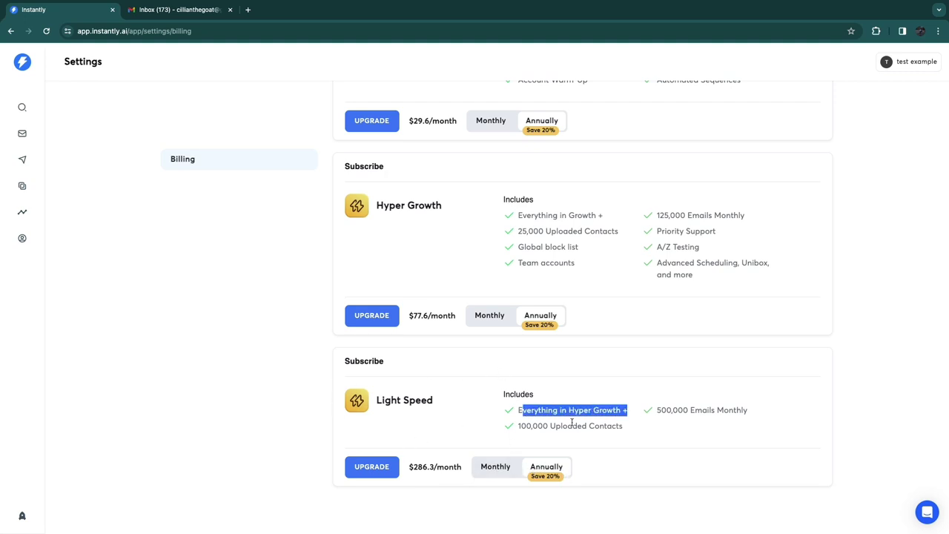
click(484, 443)
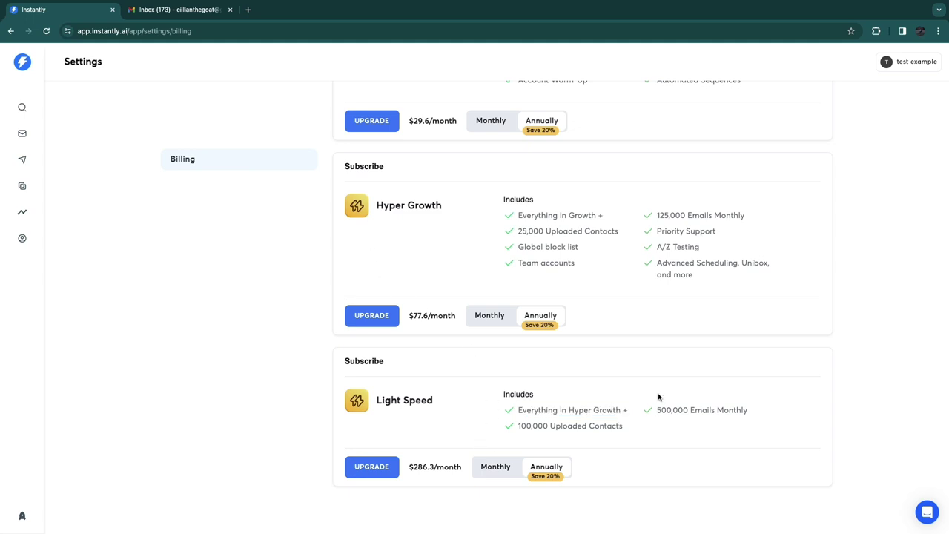
drag(652, 411, 757, 414)
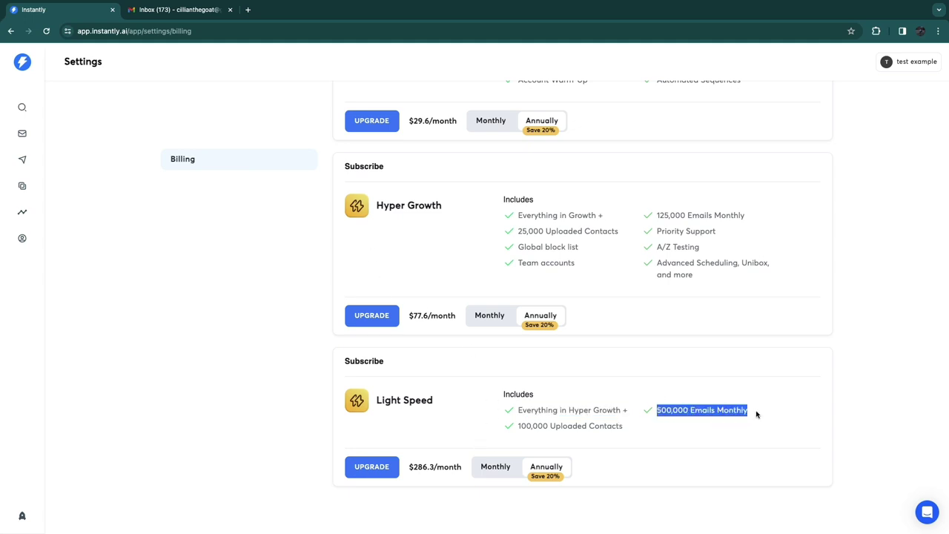
drag(517, 427, 620, 437)
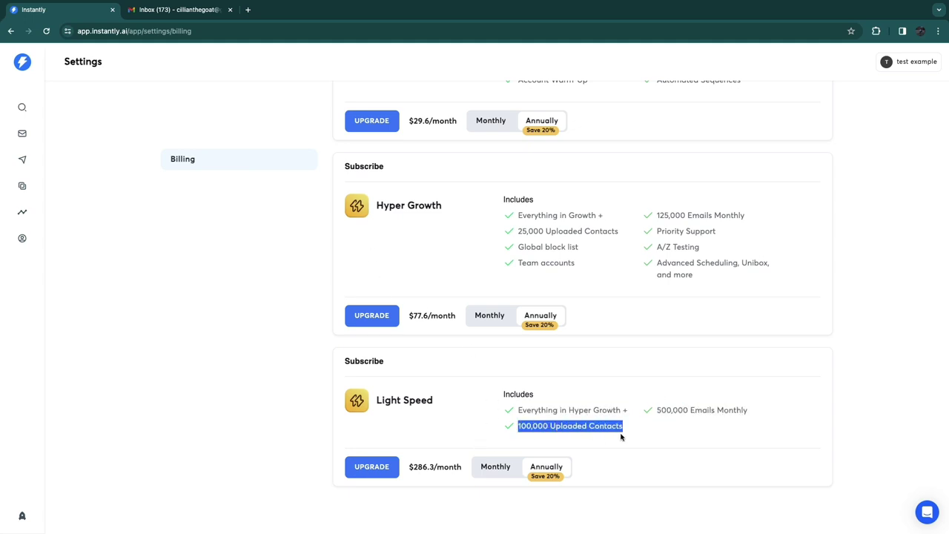
drag(521, 230, 586, 247)
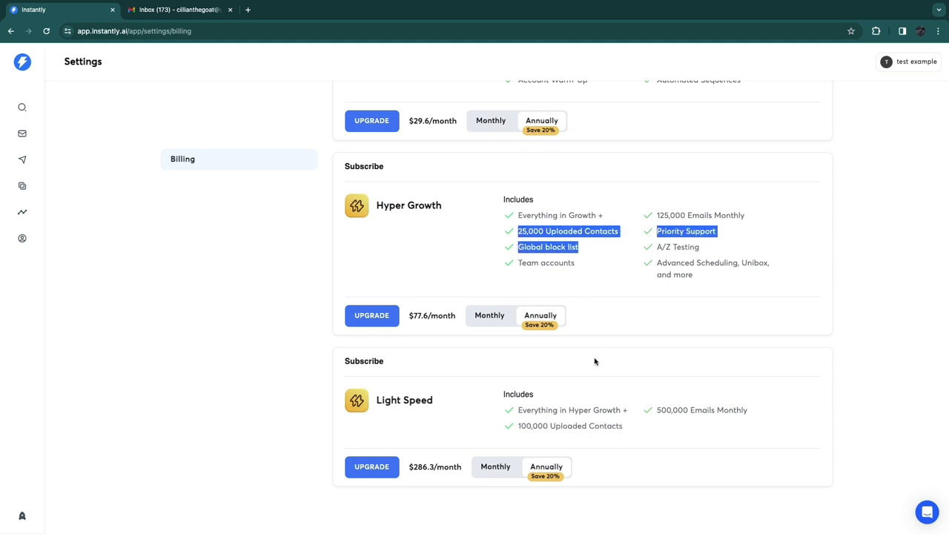
click(611, 394)
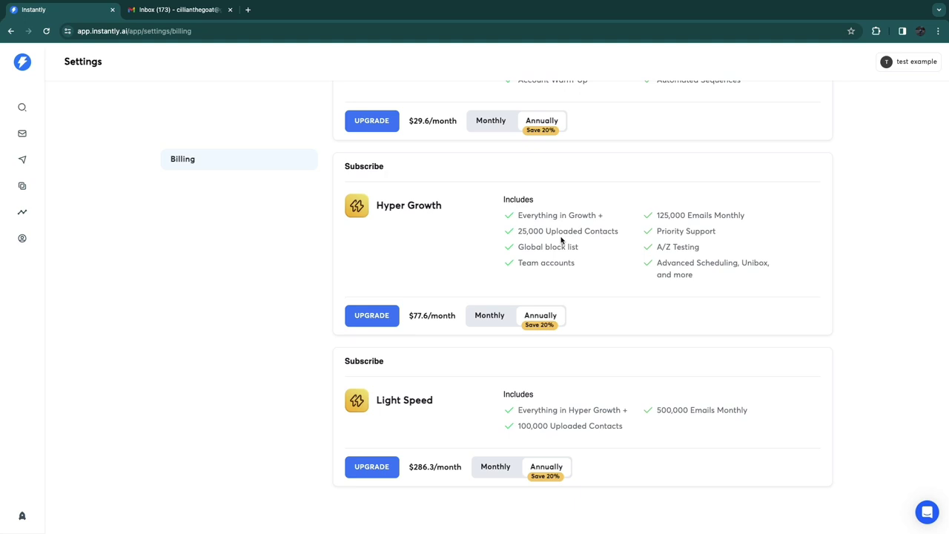
Start the Growth plan upgrade at $29.6/month, then cancel the purchase
scroll(437, 318, up, 4)
scroll(423, 324, down, 2)
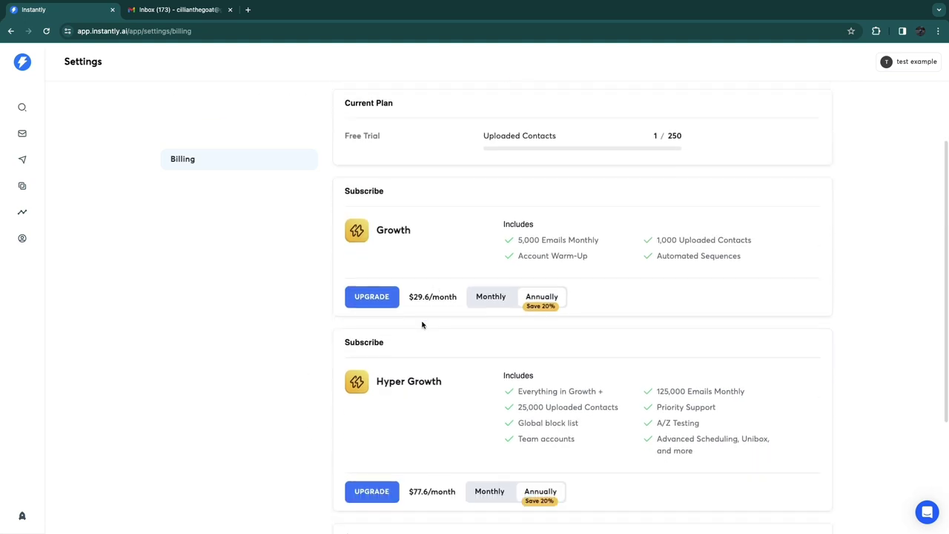
click(366, 298)
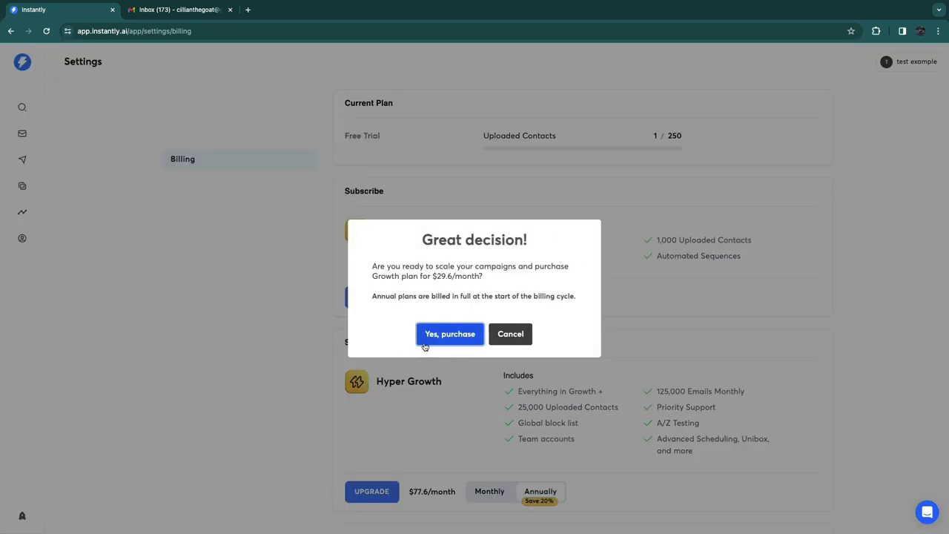
click(509, 334)
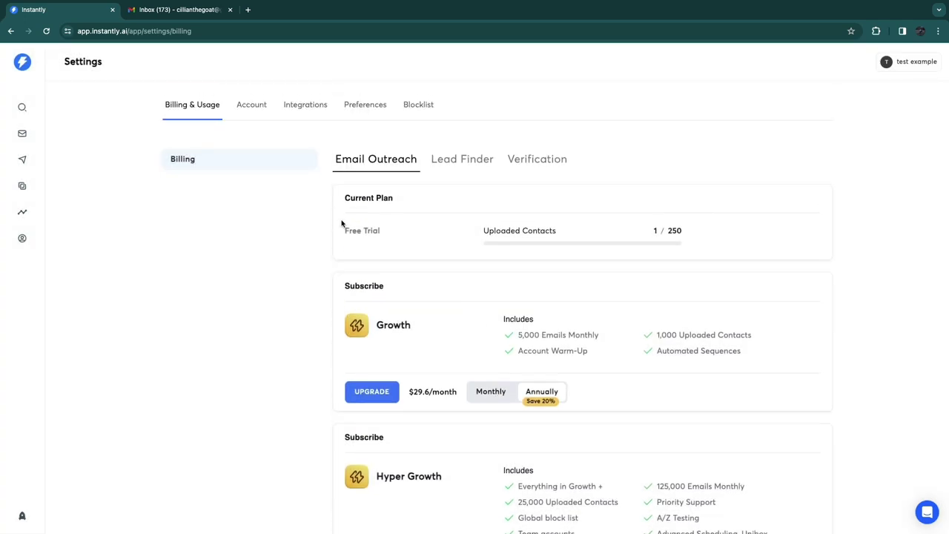
Open the Lead Finder plans and review perks like unlimited lead searches and 1,000 verified leads
click(459, 159)
scroll(450, 271, down, 3)
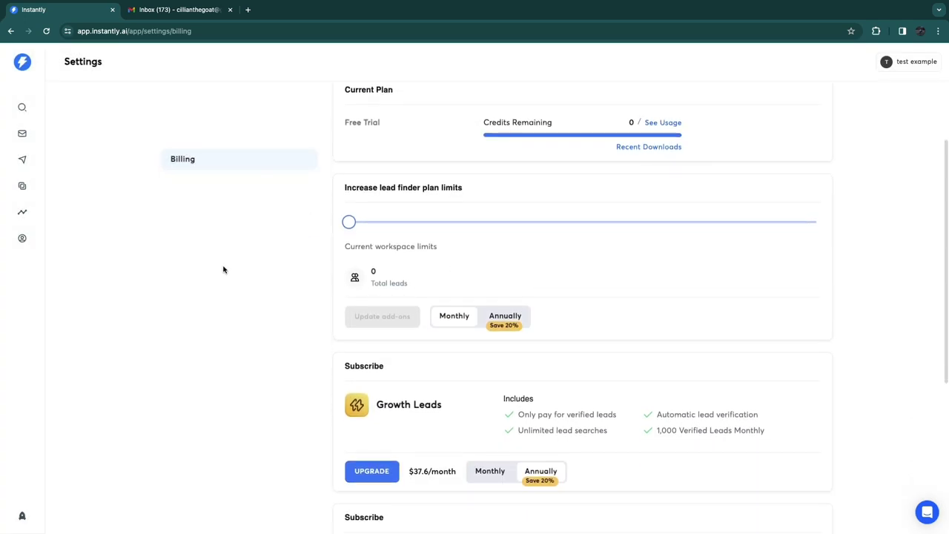
scroll(222, 269, up, 2)
scroll(258, 243, down, 5)
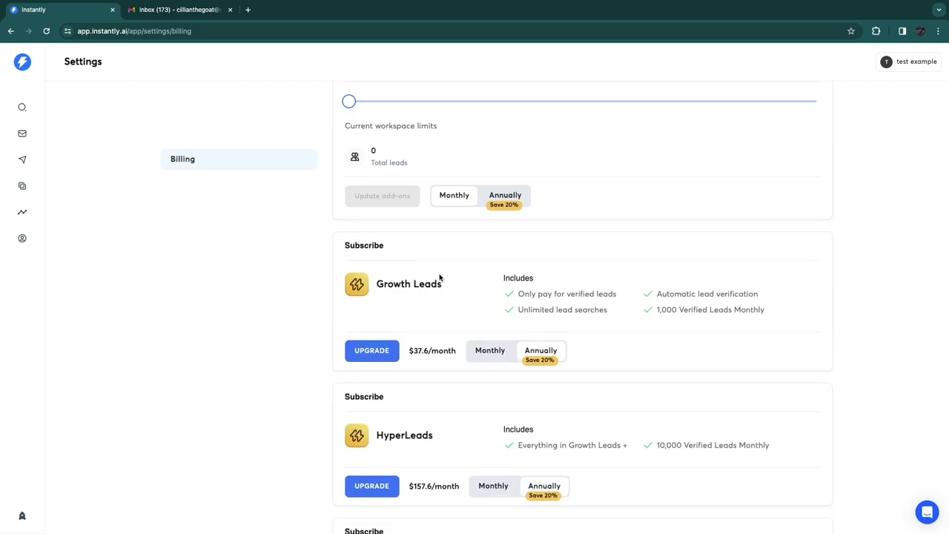
scroll(362, 273, down, 3)
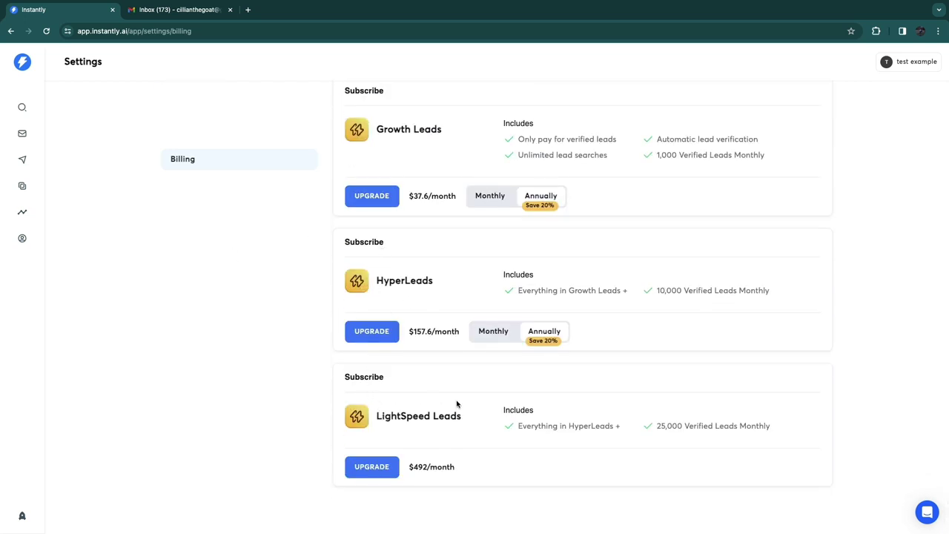
scroll(423, 404, up, 1)
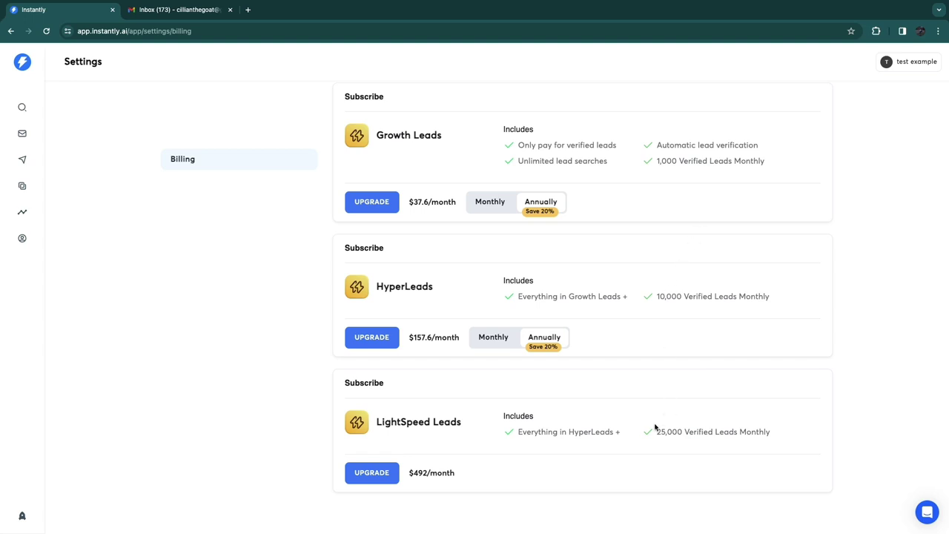
drag(655, 428, 764, 432)
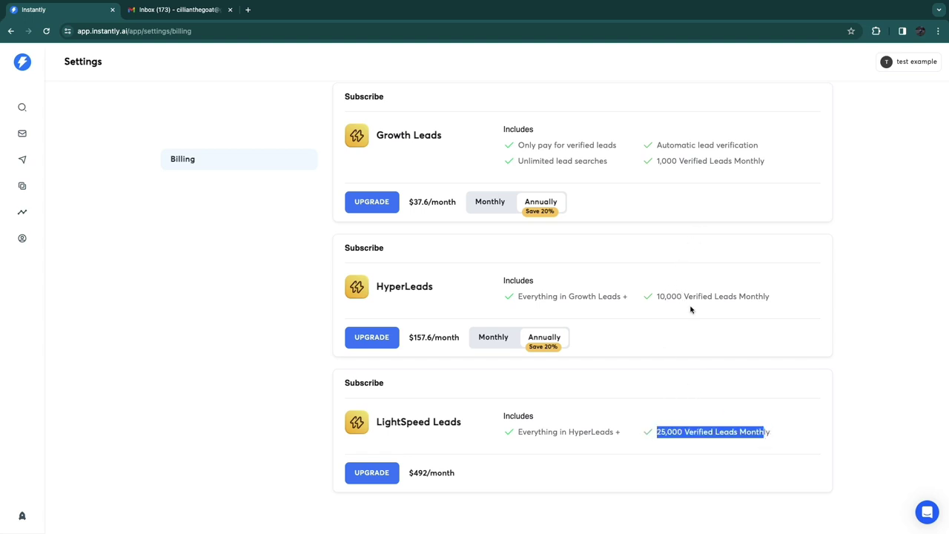
drag(683, 296, 713, 297)
scroll(675, 309, up, 5)
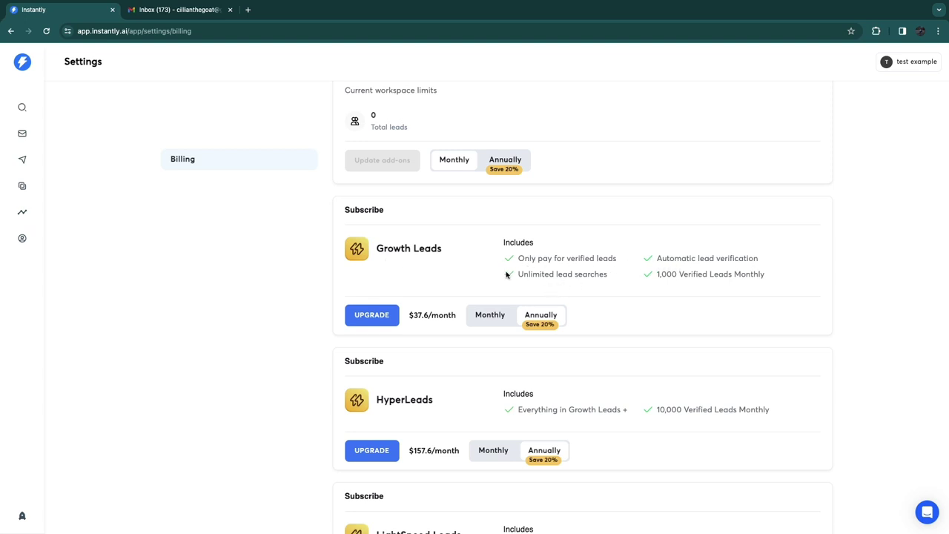
drag(506, 276, 622, 284)
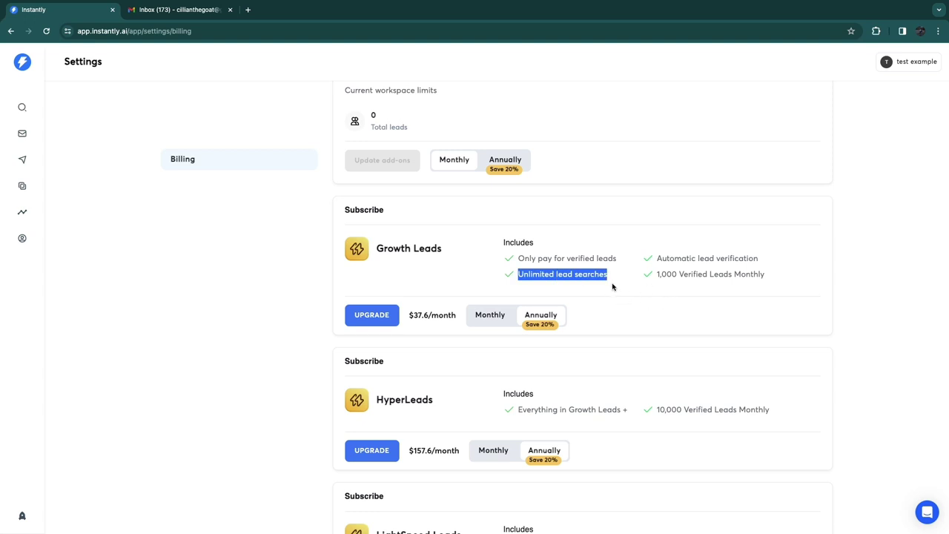
drag(657, 273, 780, 272)
Switch Growth Leads to monthly billing at $47/month and compare the HyperLeads and LightSpeed Leads allowances
click(491, 314)
drag(409, 316, 451, 316)
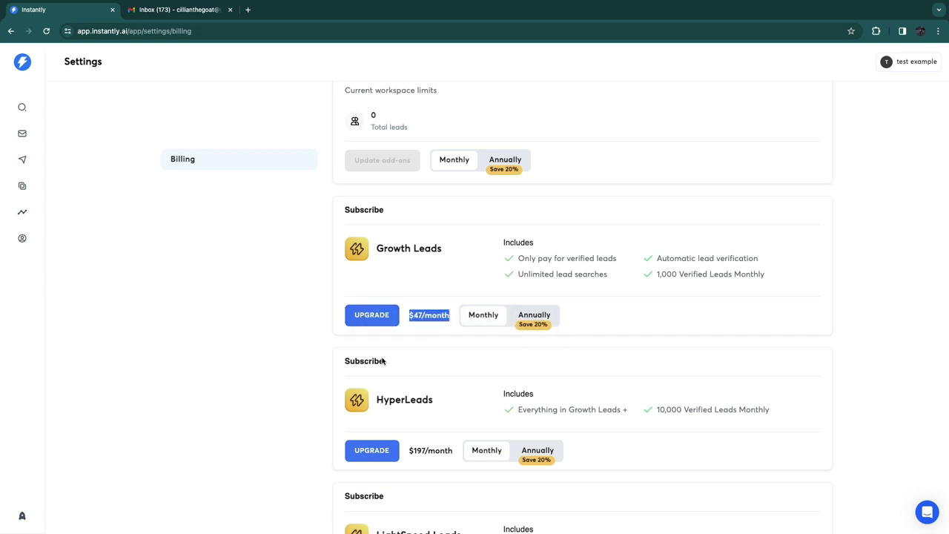
scroll(383, 360, down, 2)
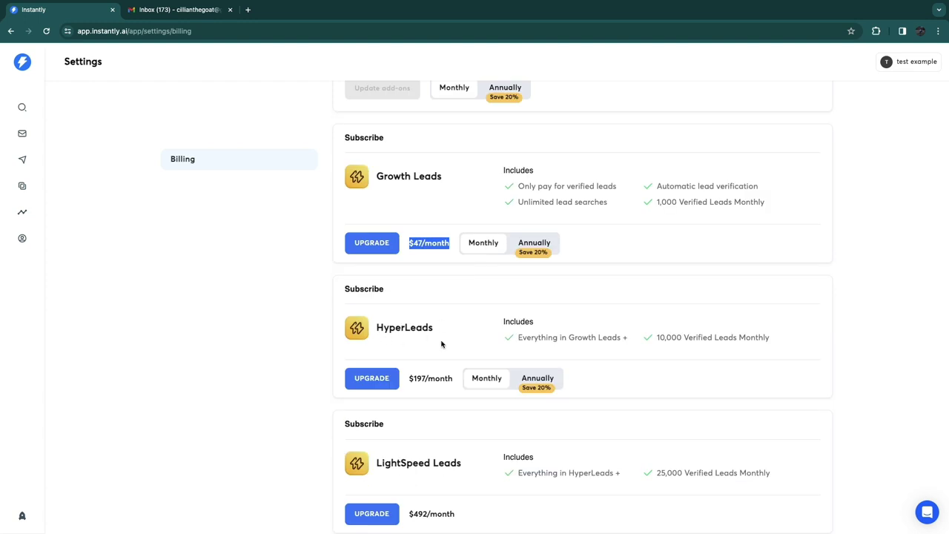
drag(417, 188, 682, 214)
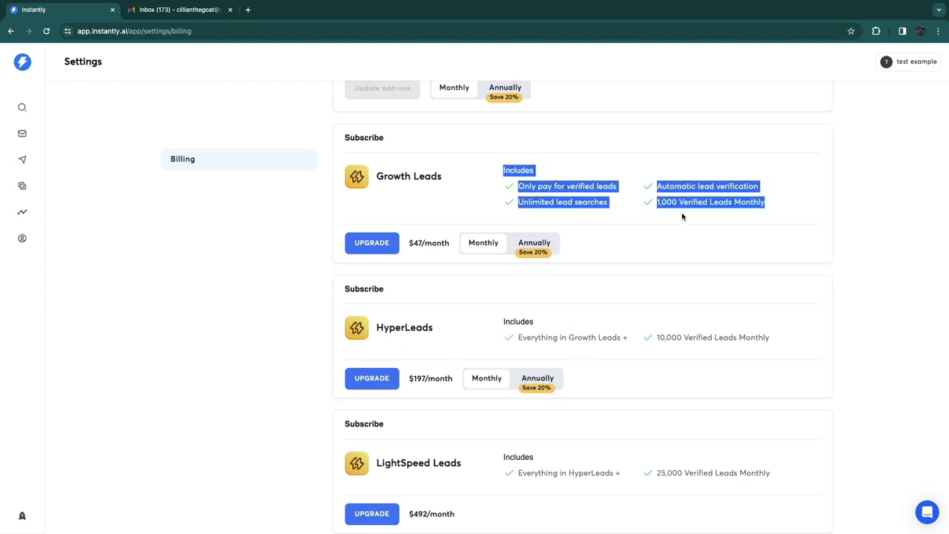
click(672, 245)
drag(652, 342, 752, 353)
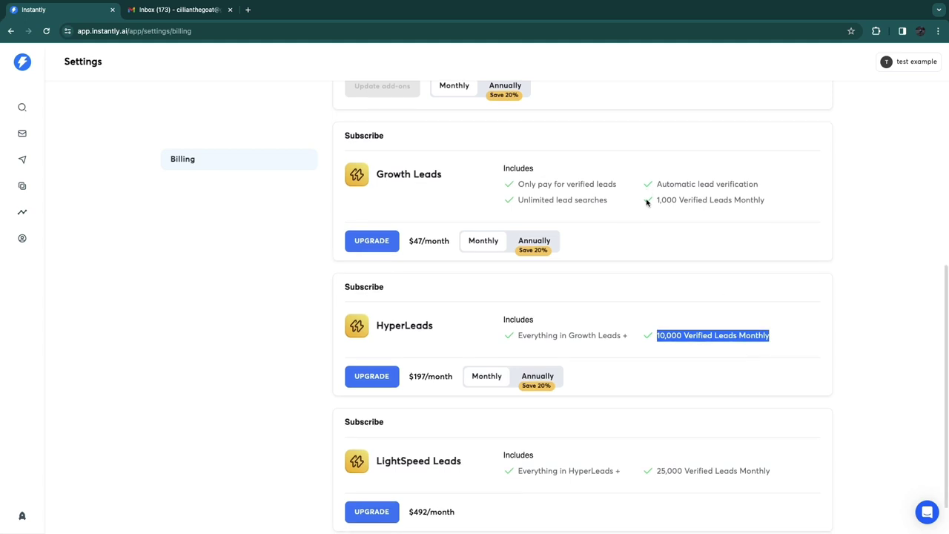
drag(655, 201, 683, 213)
scroll(619, 291, down, 2)
drag(656, 428, 689, 428)
drag(653, 290, 700, 296)
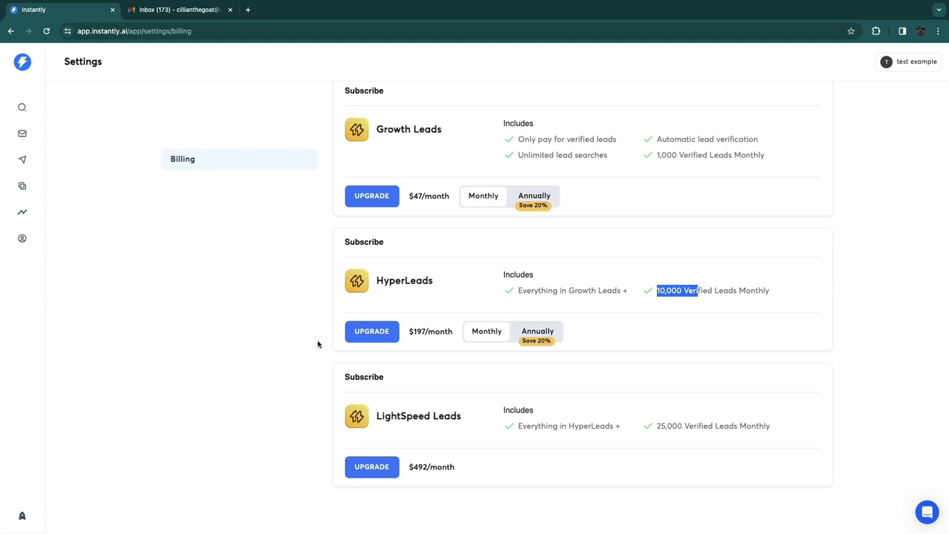
scroll(384, 260, up, 10)
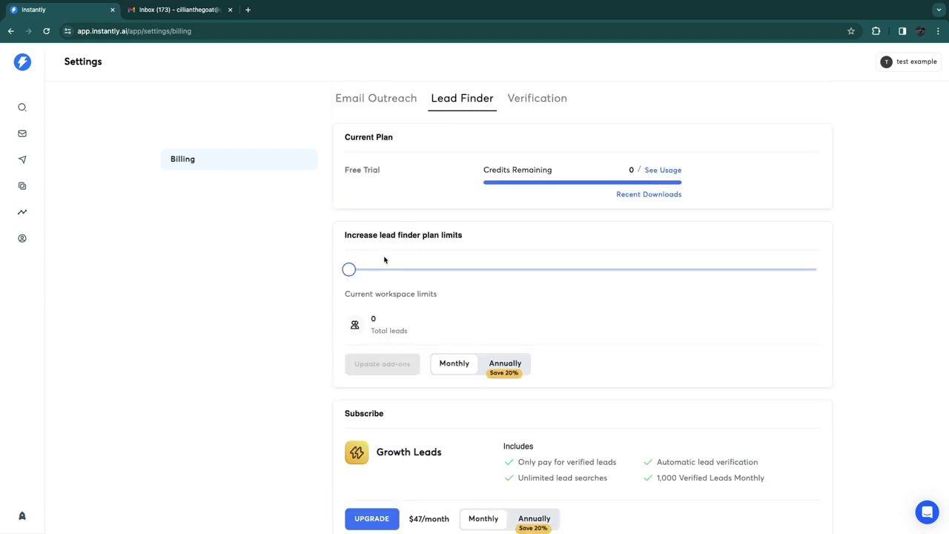
scroll(384, 259, down, 10)
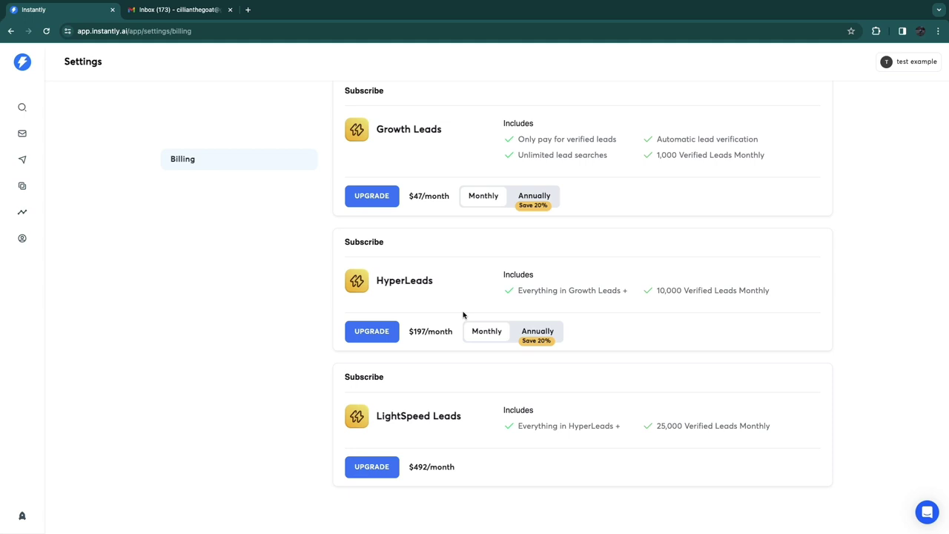
Look at Unibox, then review the Analytics totals for sent, open, click and reply rates
click(20, 187)
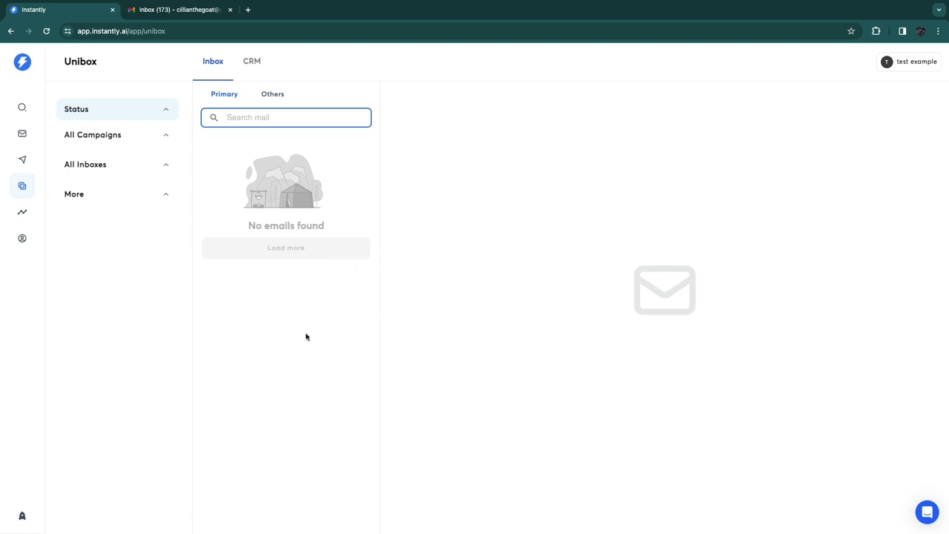
click(131, 137)
click(23, 217)
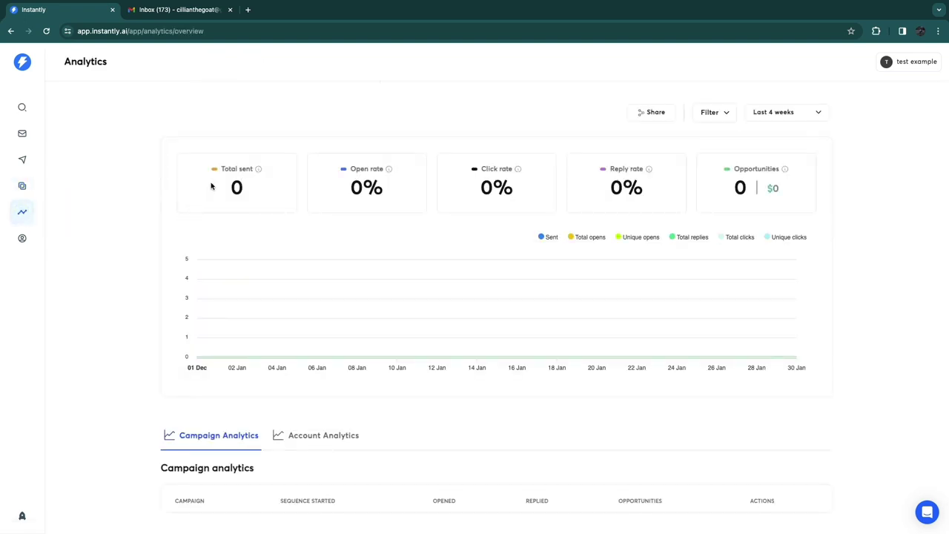
drag(212, 186, 272, 200)
drag(341, 207, 395, 197)
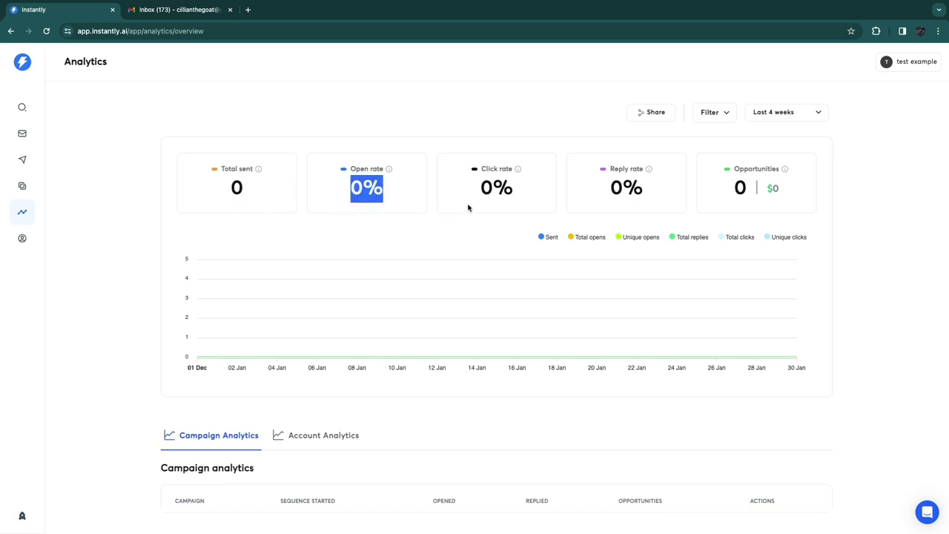
drag(468, 208, 517, 201)
drag(594, 211, 609, 221)
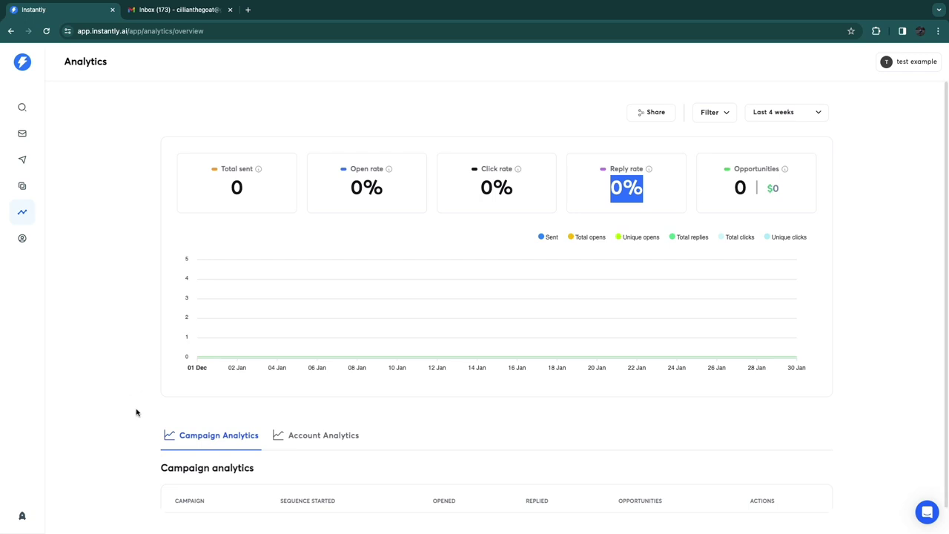
scroll(163, 440, down, 1)
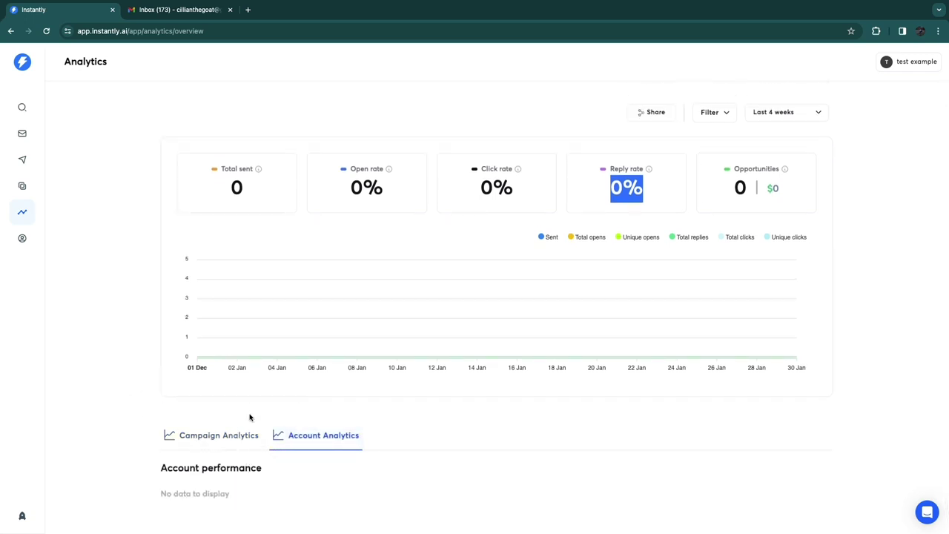
Set the analytics date range to Last 12 months, then go to Lead Management
click(215, 434)
click(714, 112)
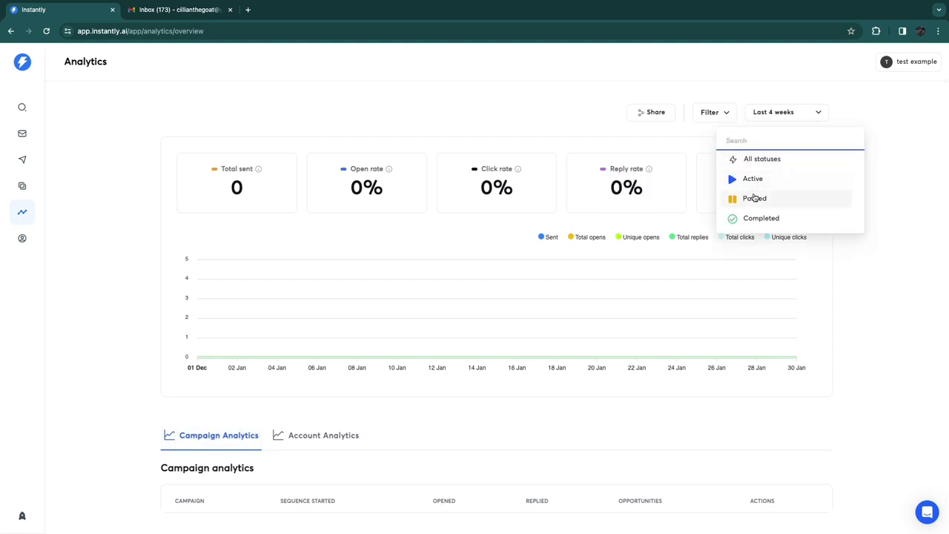
click(785, 113)
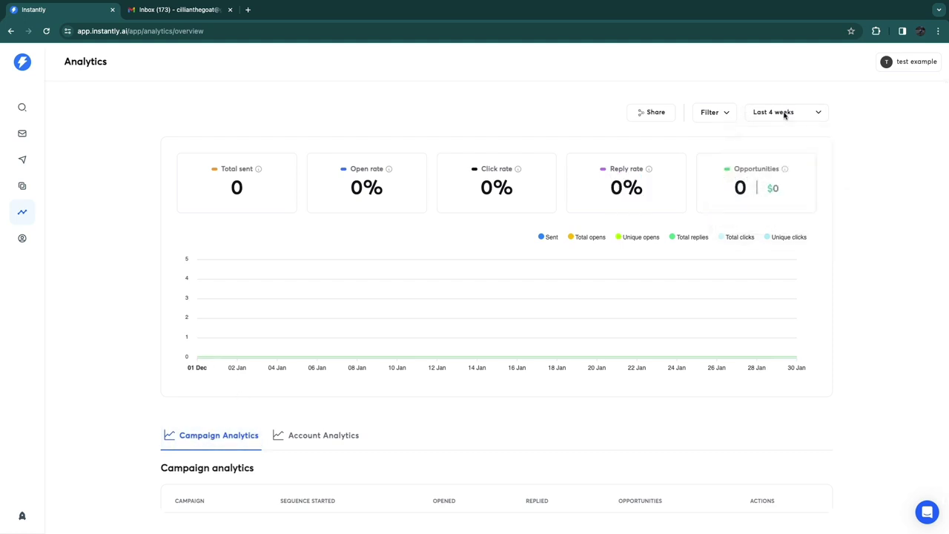
click(788, 257)
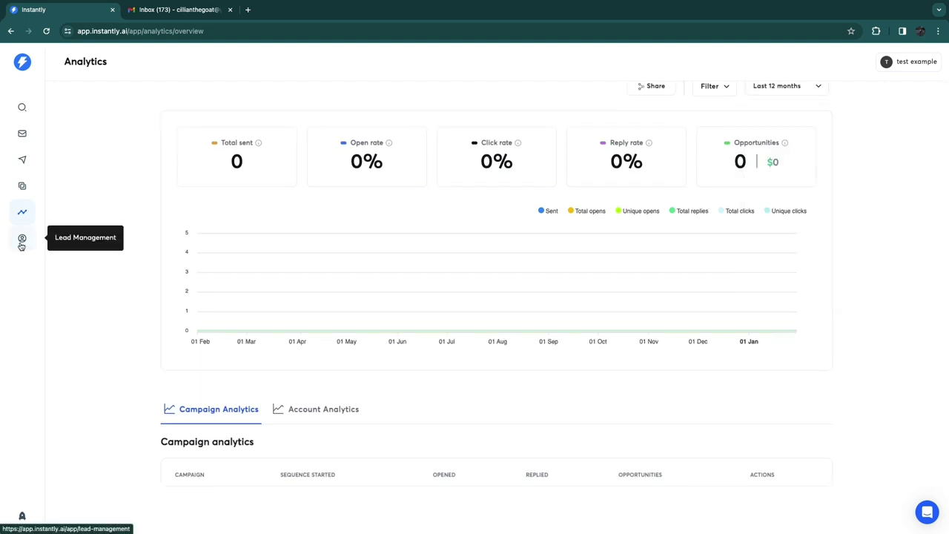
click(22, 248)
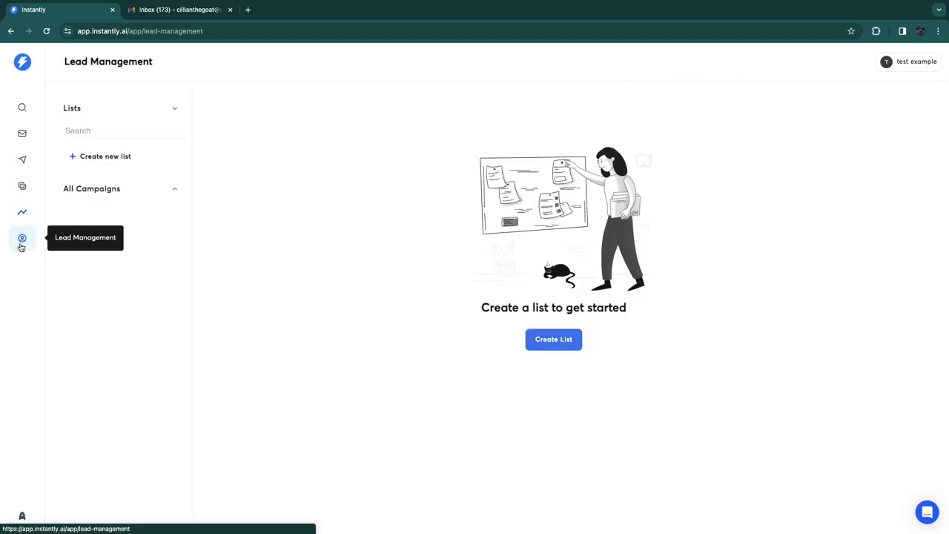
click(540, 339)
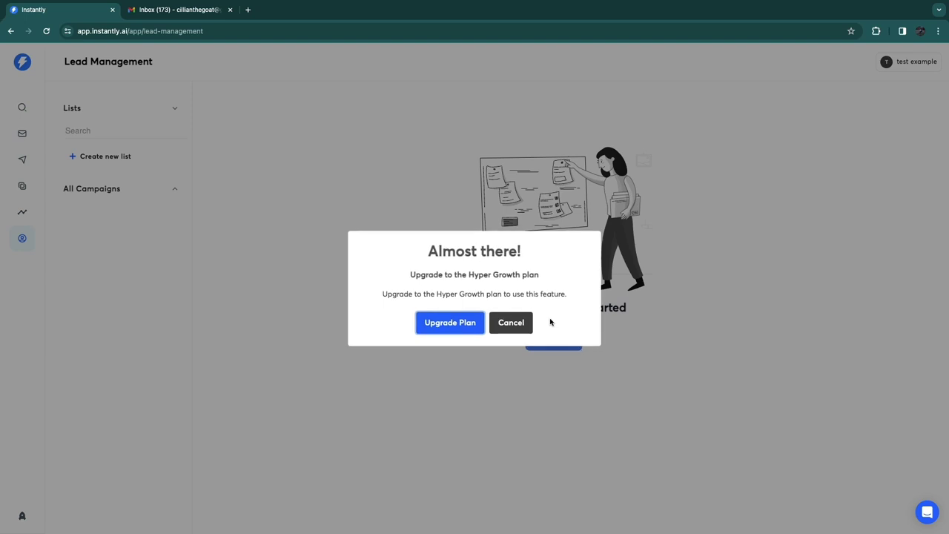
drag(437, 295, 535, 331)
click(439, 295)
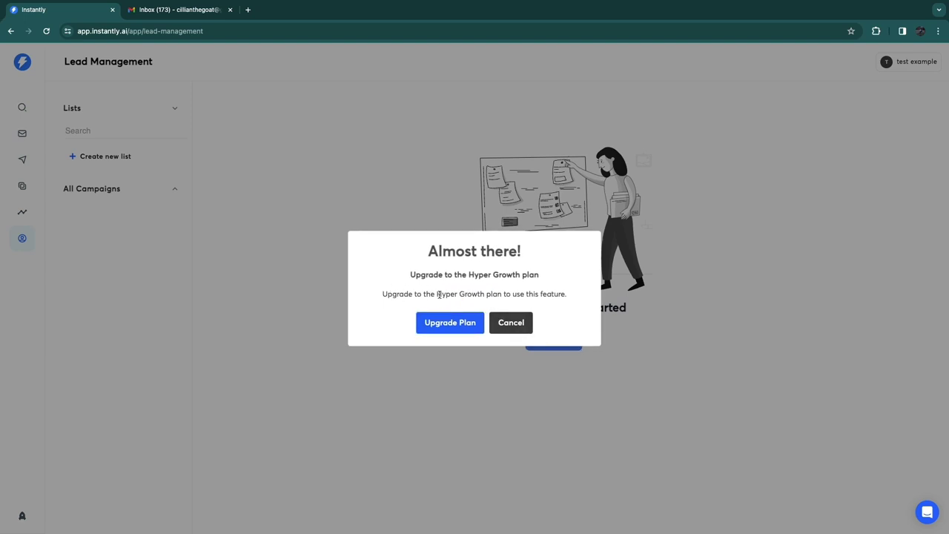
drag(438, 295, 498, 294)
click(104, 187)
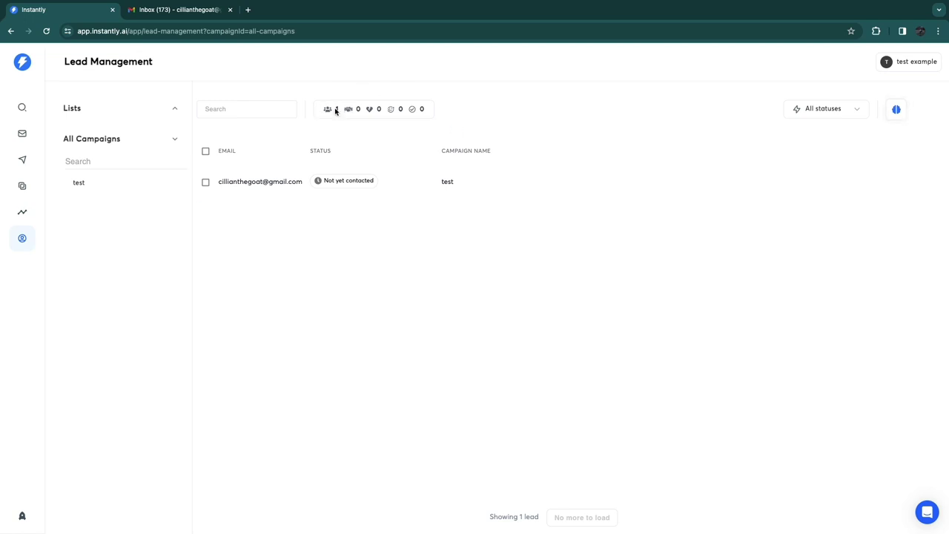
mouse_move(329, 112)
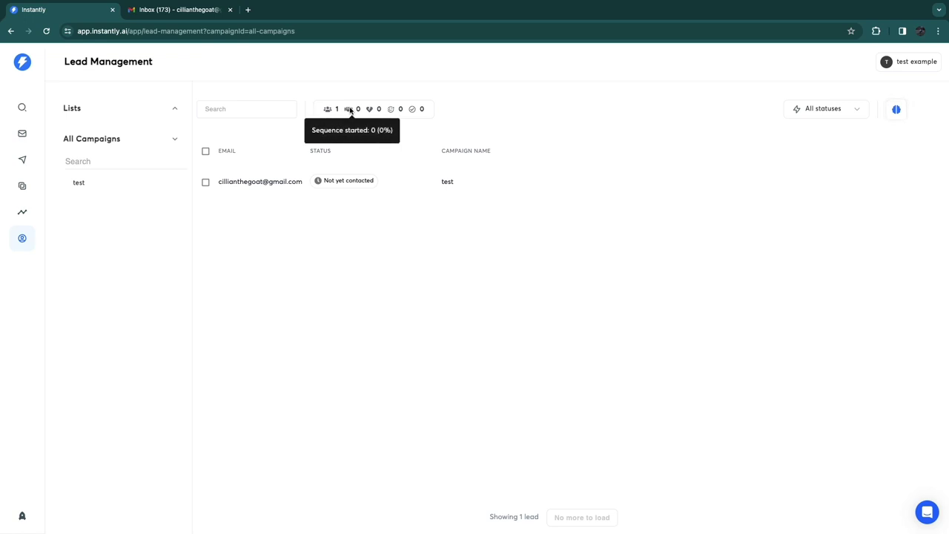
mouse_move(391, 112)
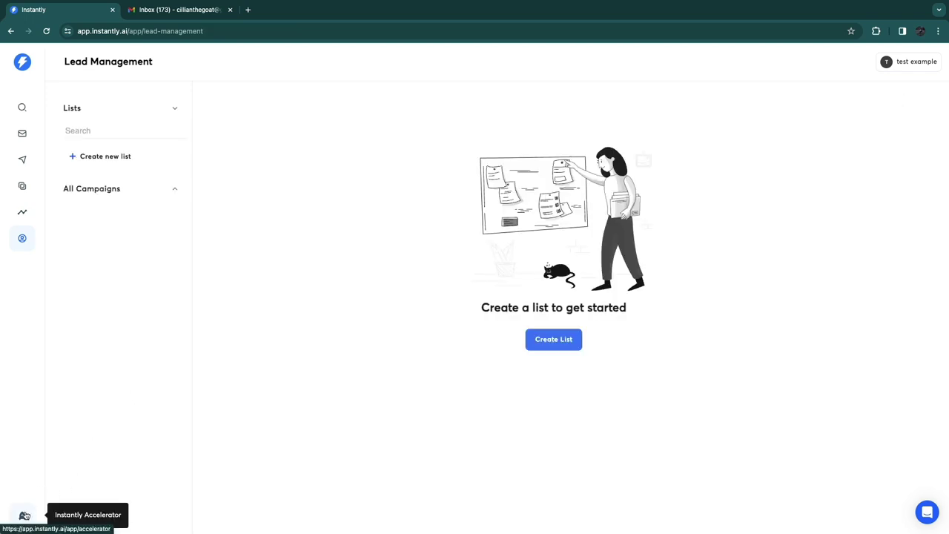
Open Instantly Accelerator and scroll through the course cards from Live Coaching to Sales
click(25, 515)
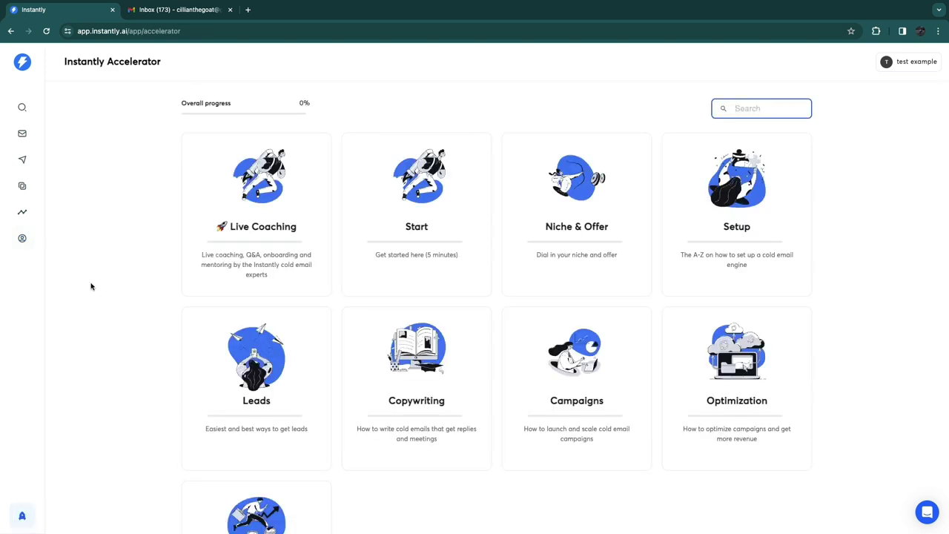
scroll(132, 377, down, 2)
scroll(264, 215, up, 2)
scroll(430, 442, down, 1)
scroll(427, 442, down, 3)
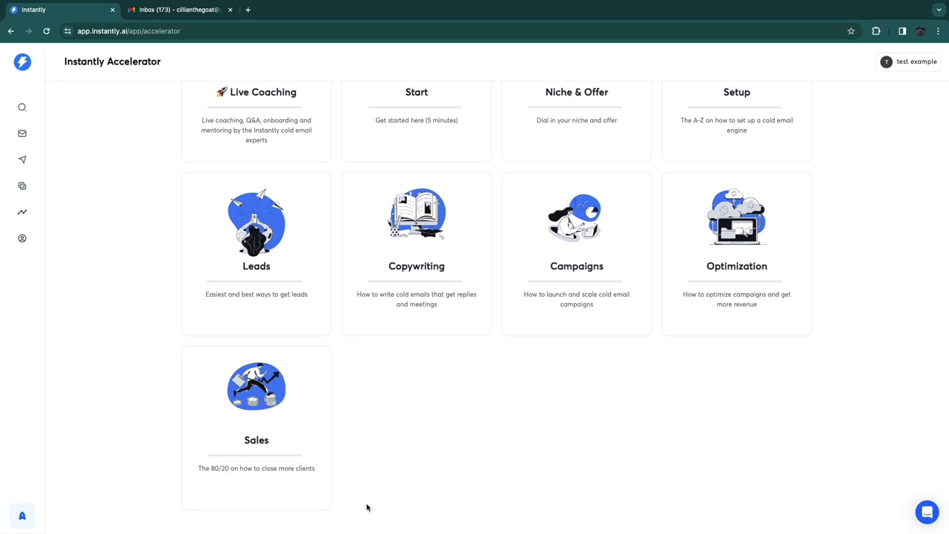
scroll(367, 509, up, 4)
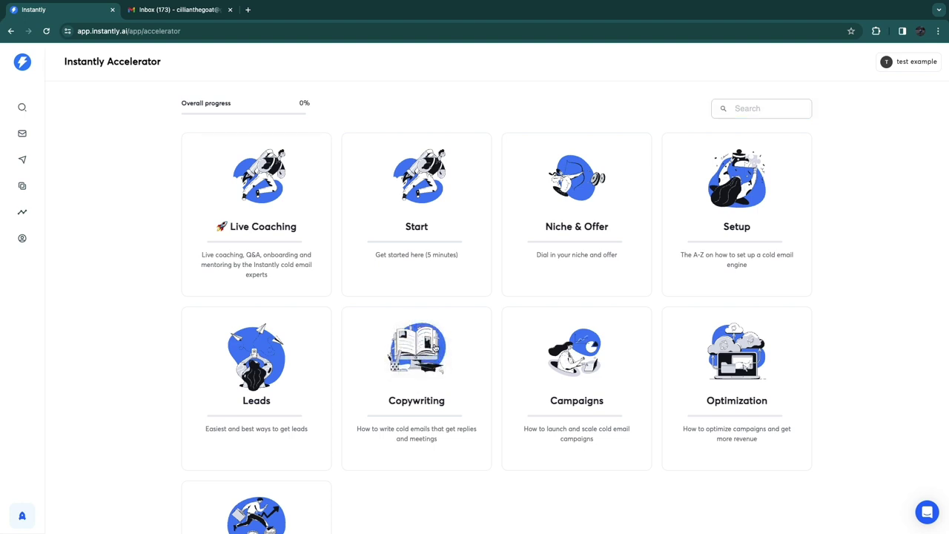
Open the 11-lesson Copywriting course and read the 'Read the Copywriting Masterclass' guide
click(416, 356)
scroll(225, 389, down, 1)
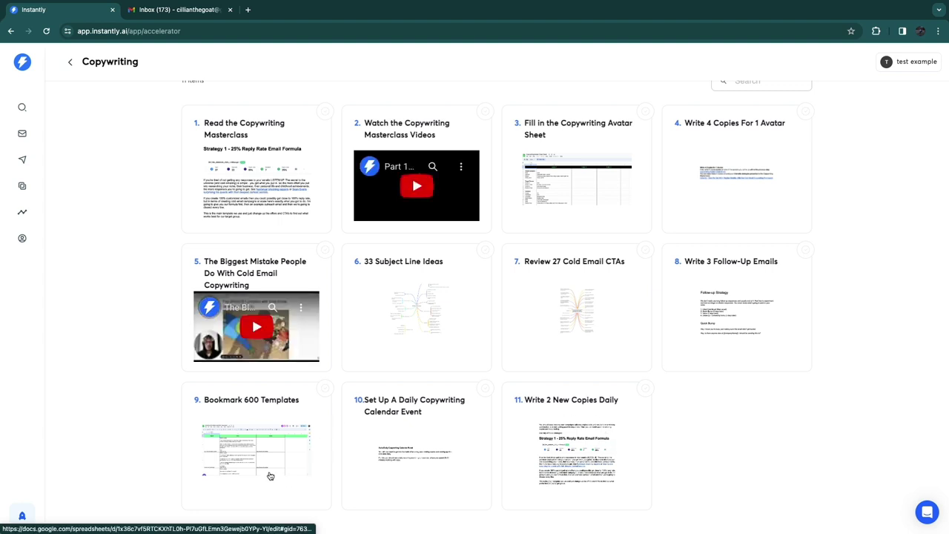
scroll(126, 426, up, 1)
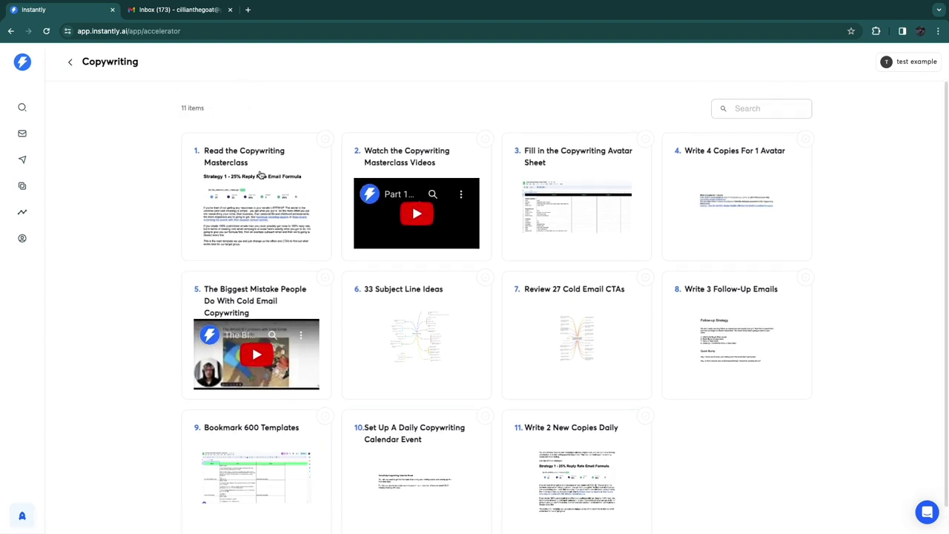
click(271, 211)
scroll(706, 314, down, 5)
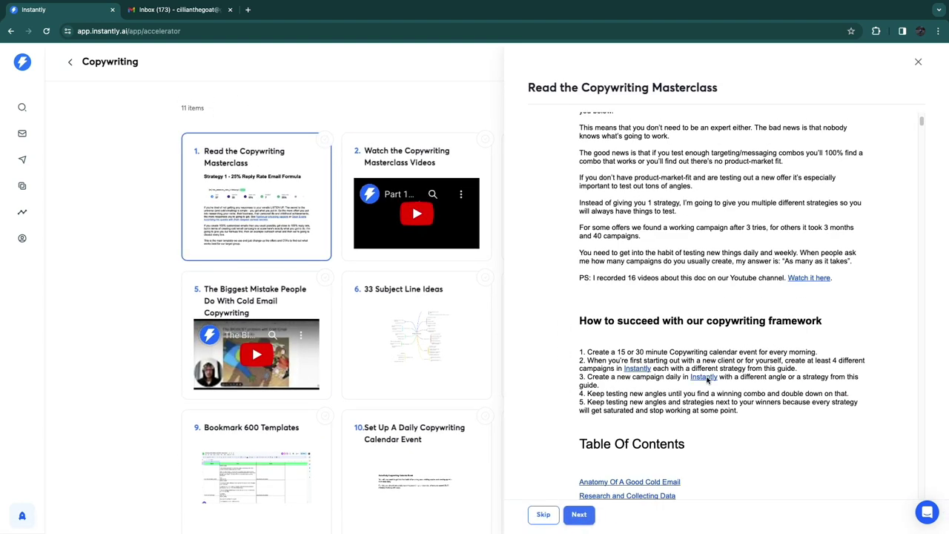